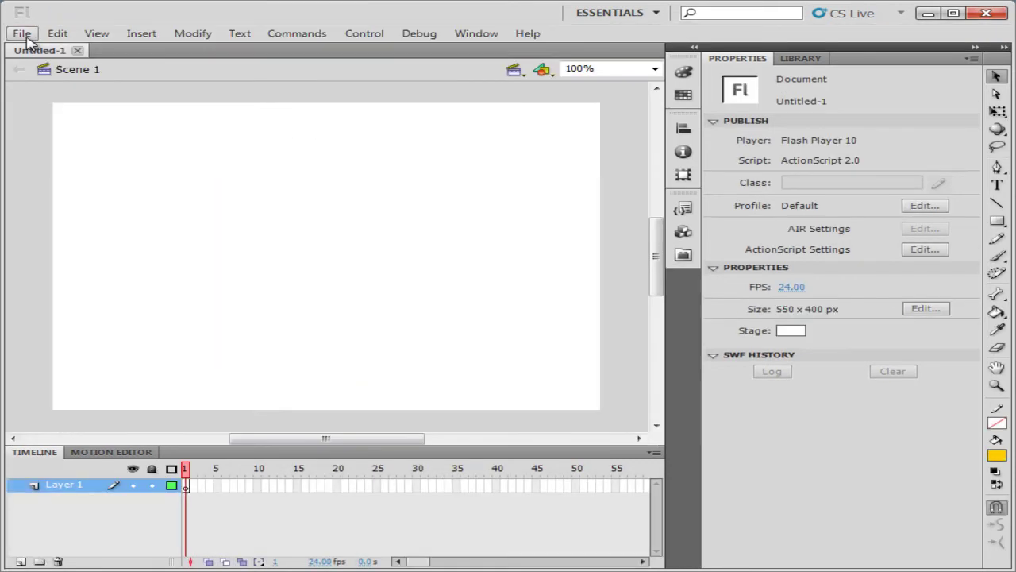
Import Blossom.jpg, Leaves.jpg, Tiger.jpg and Wings.jpg from the images for slideshow folder to the stage
{"action": "left_click", "coordinate": [24, 37]}
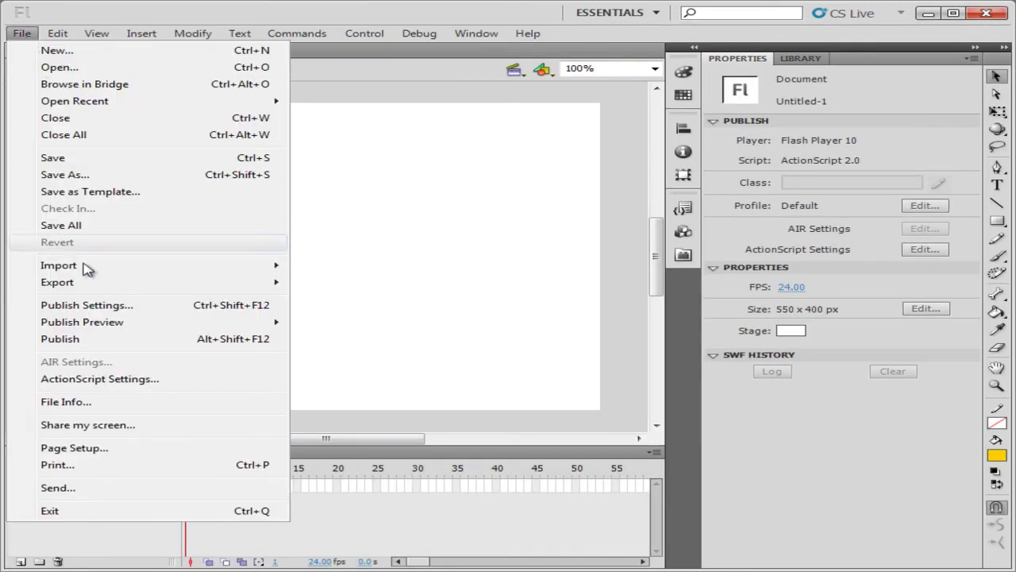
{"action": "mouse_move", "coordinate": [218, 268]}
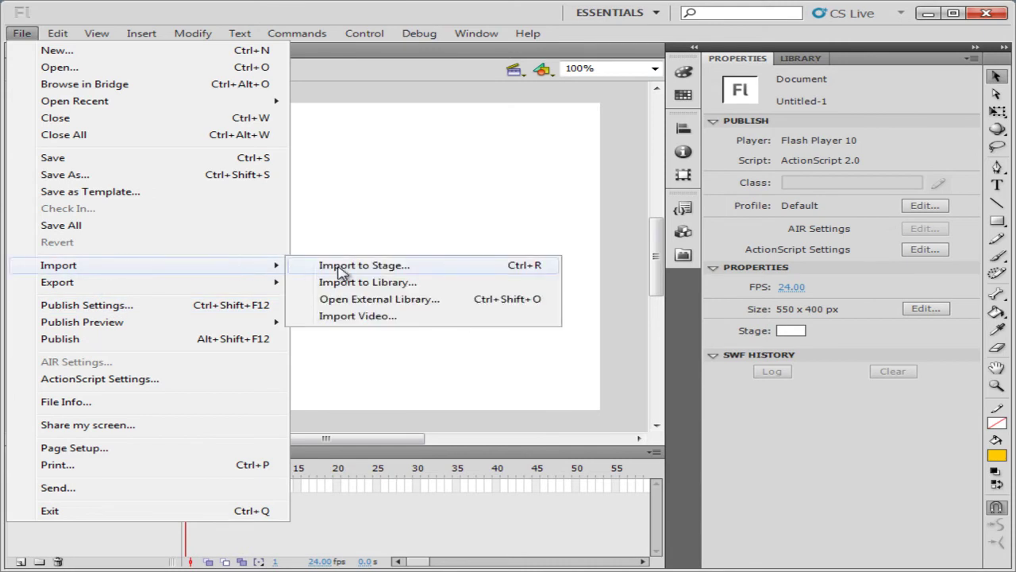
{"action": "left_click", "coordinate": [338, 265]}
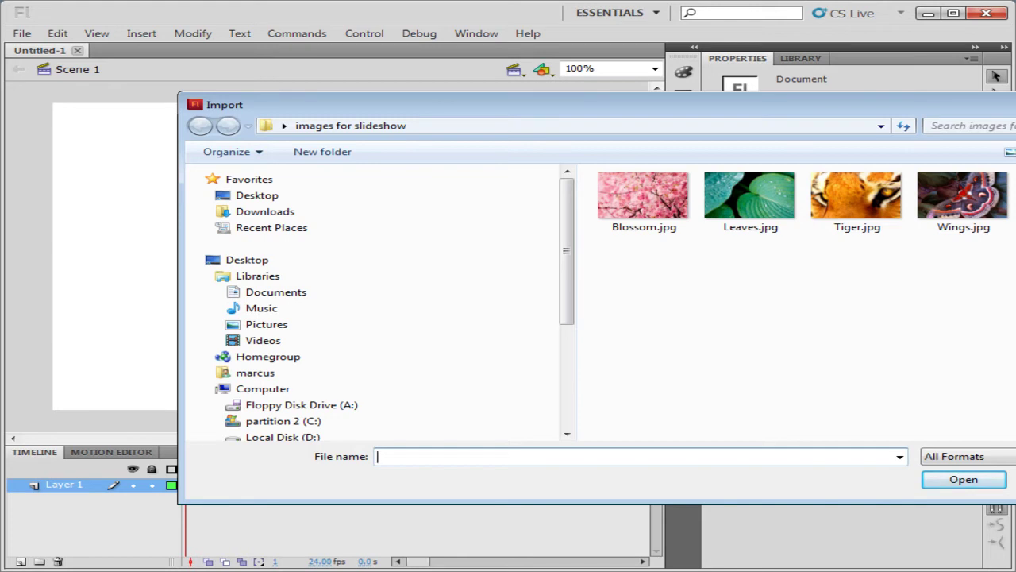
{"action": "left_click", "coordinate": [663, 217]}
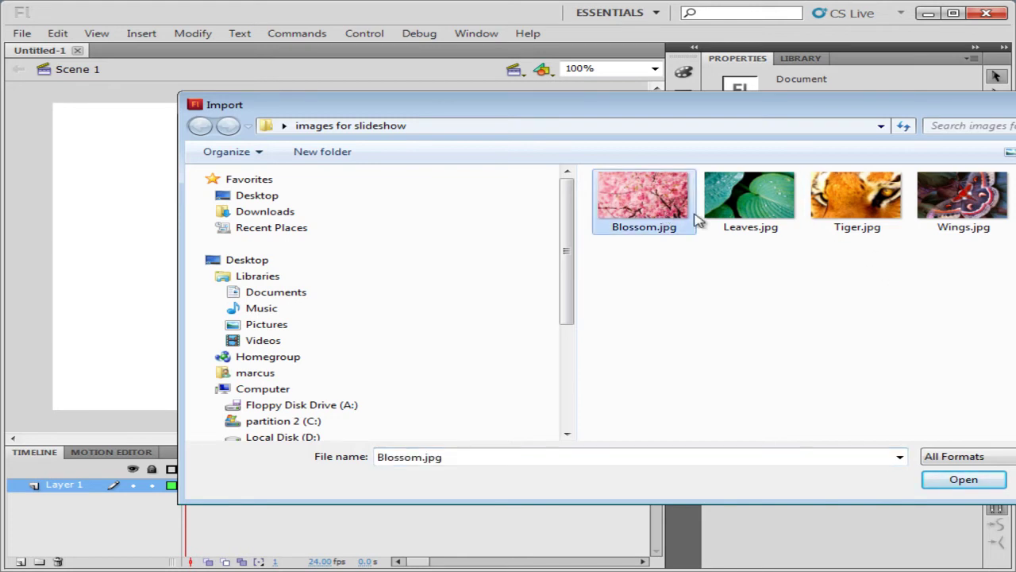
{"action": "left_click", "coordinate": [754, 203], "text": "ctrl"}
{"action": "left_click", "coordinate": [859, 205], "text": "ctrl"}
{"action": "left_click", "coordinate": [979, 221], "text": "ctrl"}
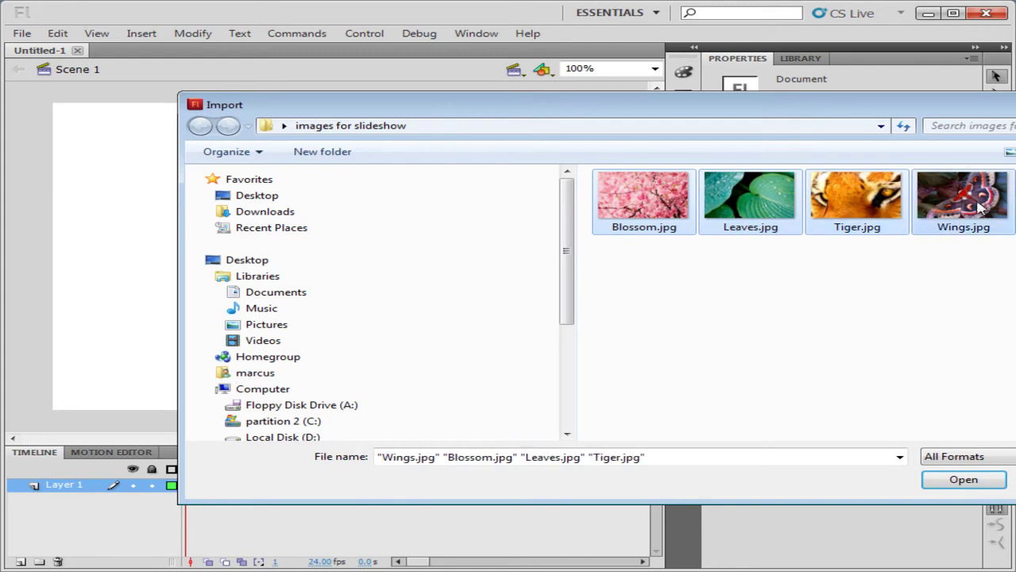
{"action": "left_click", "coordinate": [967, 483]}
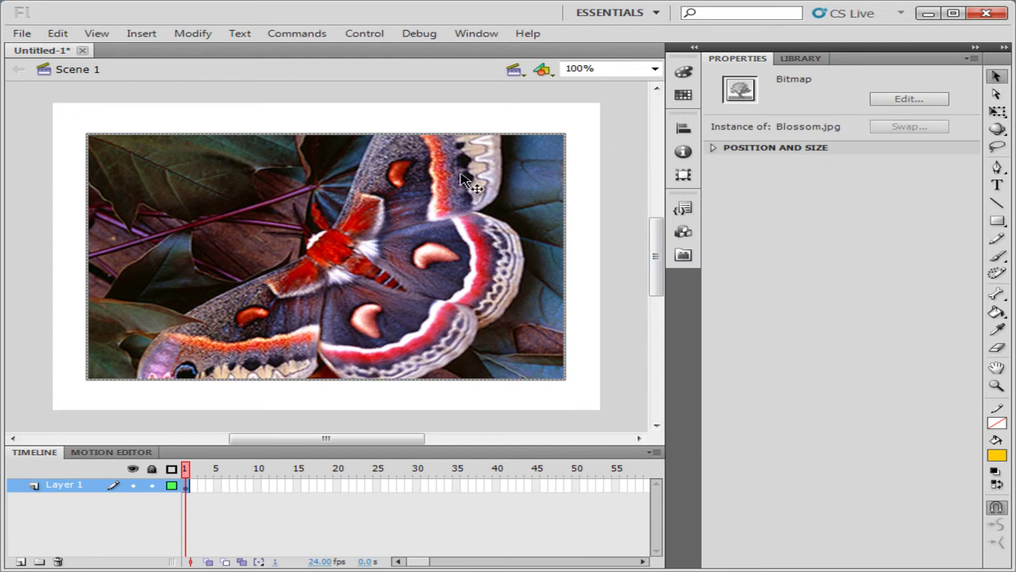
Distribute the imported images to separate layers and delete the empty Layer 1
{"action": "left_click", "coordinate": [205, 39]}
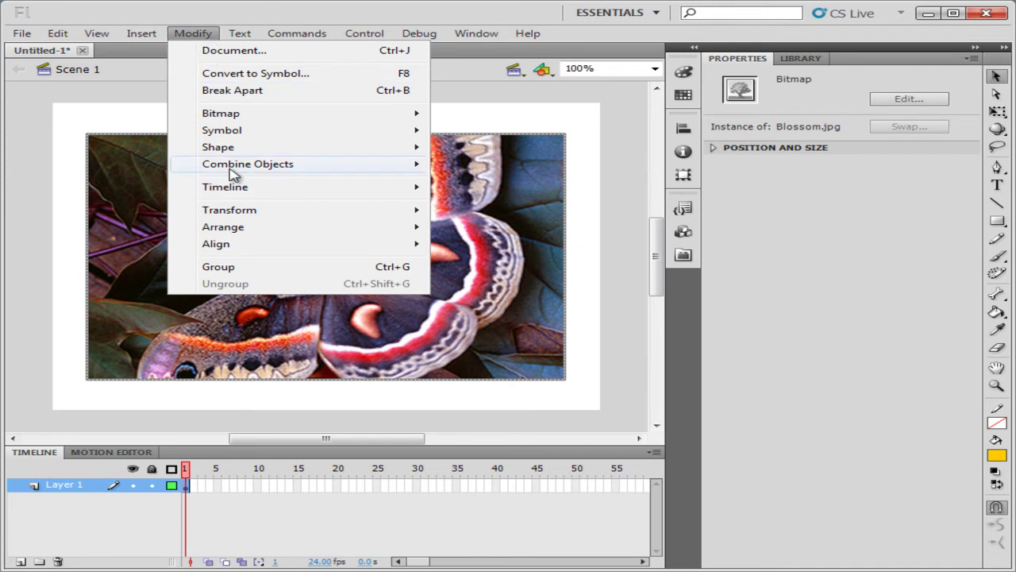
{"action": "mouse_move", "coordinate": [233, 190]}
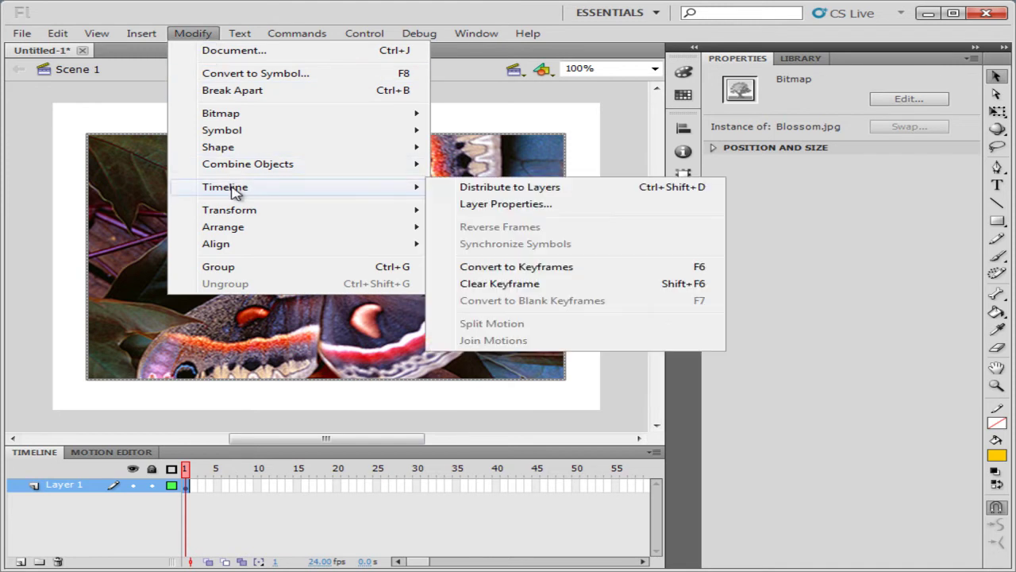
{"action": "left_click", "coordinate": [537, 191]}
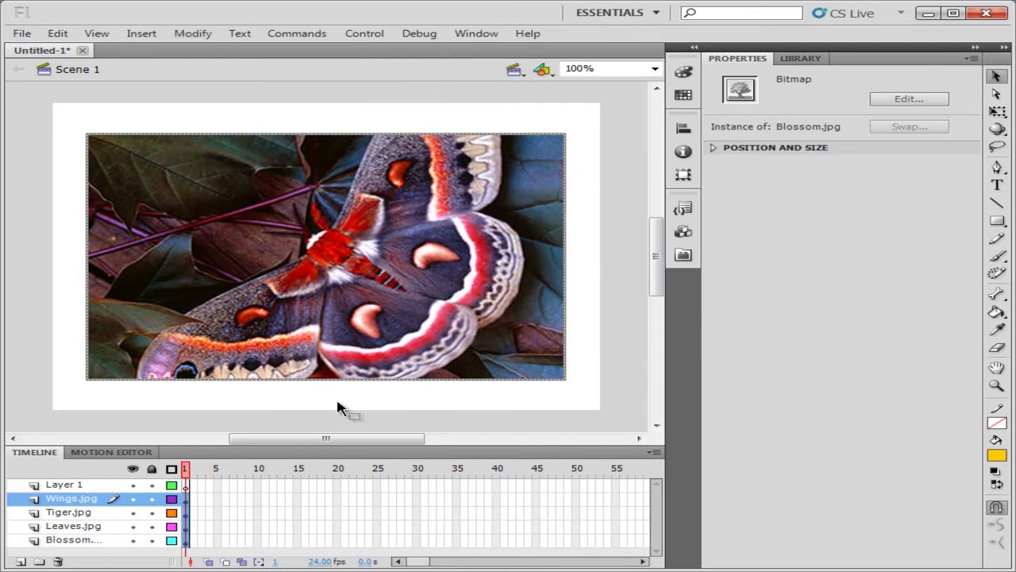
{"action": "left_click", "coordinate": [68, 485]}
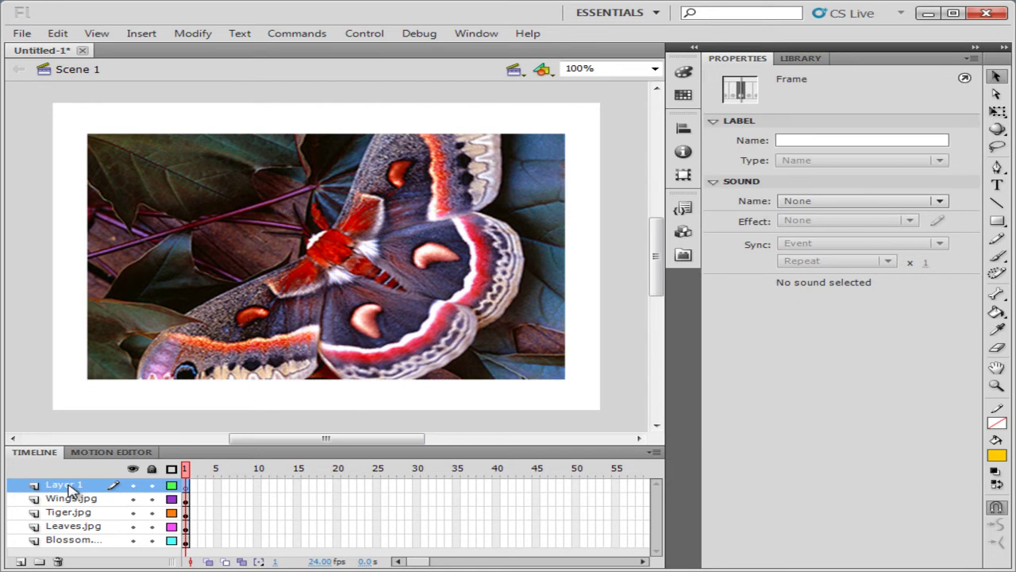
{"action": "left_click", "coordinate": [58, 562]}
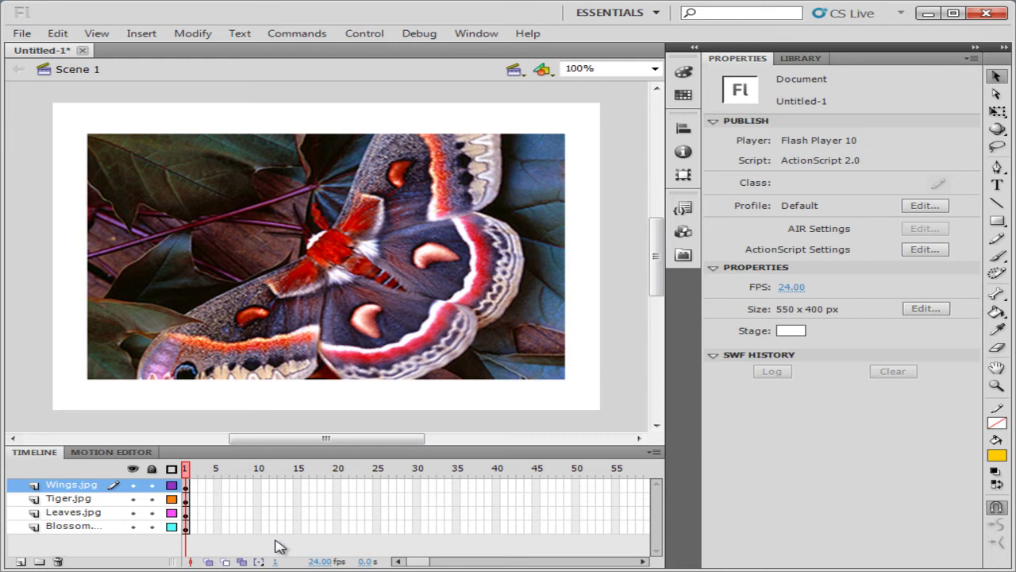
Convert the image on the Wings.jpg layer to a graphic symbol named wings
{"action": "left_click", "coordinate": [183, 486]}
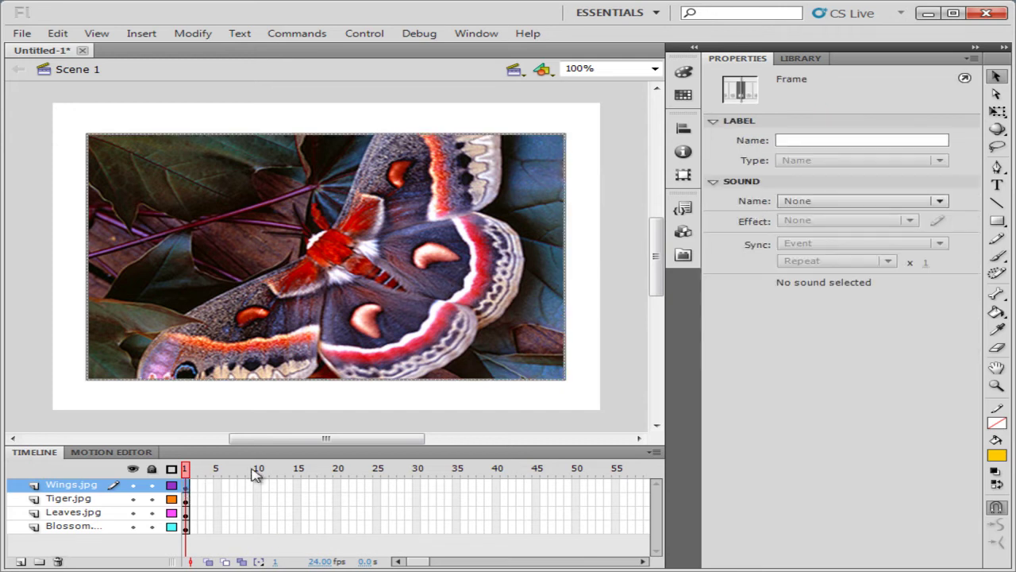
{"action": "left_click", "coordinate": [189, 33]}
{"action": "left_click", "coordinate": [238, 75]}
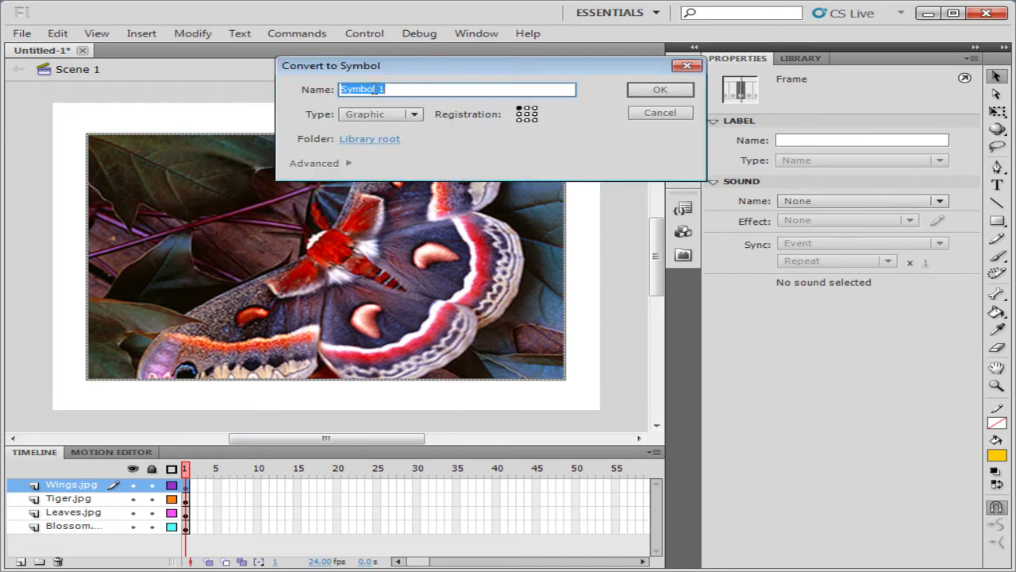
{"action": "type", "text": "wings"}
{"action": "left_click", "coordinate": [658, 90]}
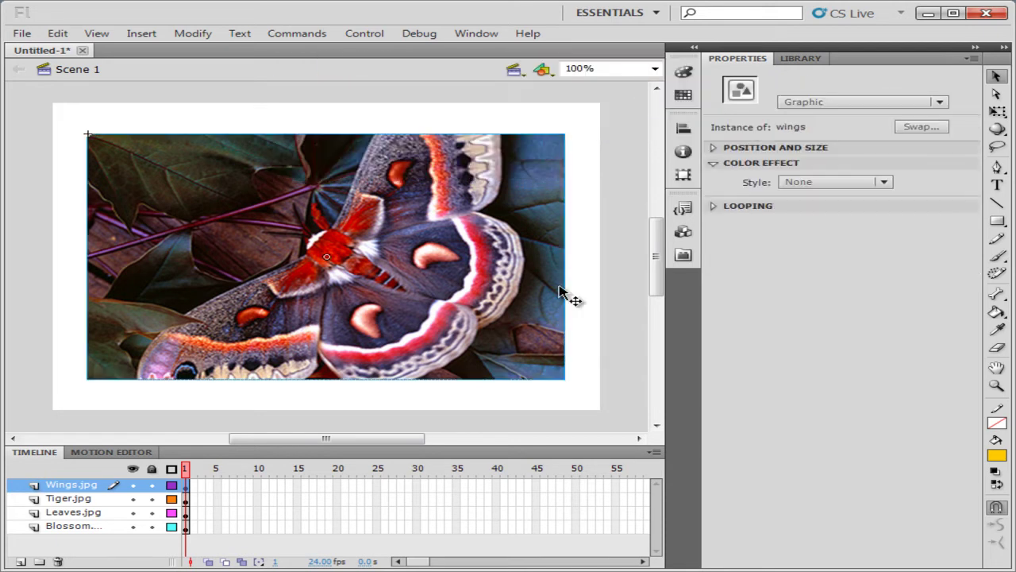
Convert the image on the Tiger.jpg layer to a graphic symbol named tiger
{"action": "left_click", "coordinate": [186, 499]}
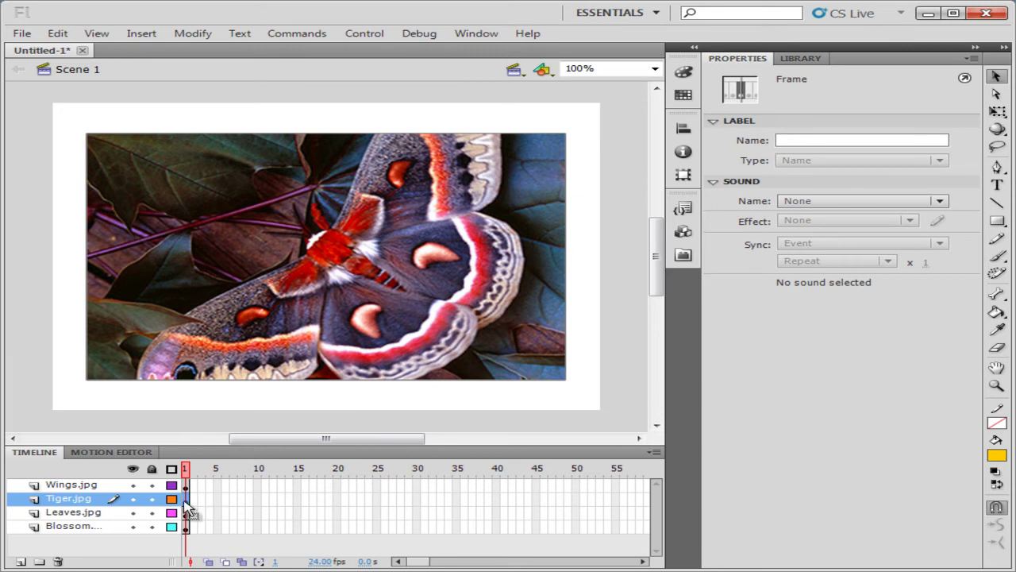
{"action": "left_click", "coordinate": [196, 35]}
{"action": "left_click", "coordinate": [216, 76]}
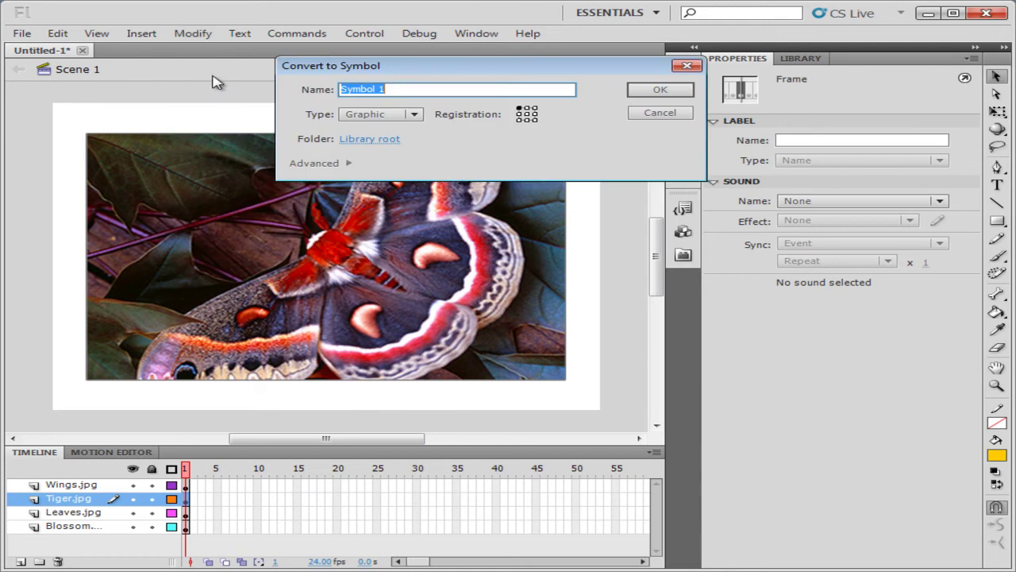
{"action": "type", "text": "tiger"}
{"action": "key", "text": "Return"}
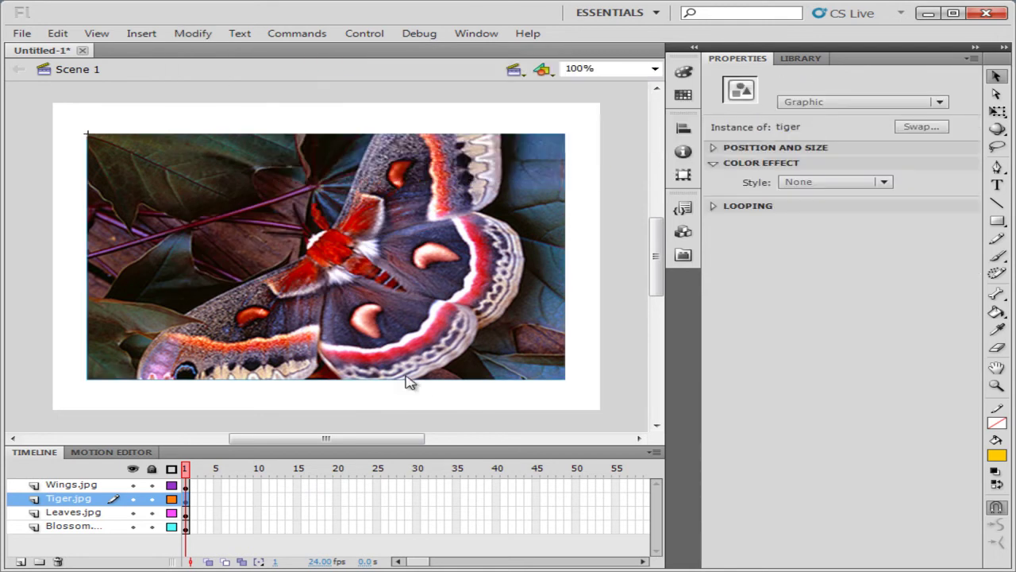
Convert the image on the Leaves.jpg layer to a graphic symbol named leaves
{"action": "left_click", "coordinate": [185, 516]}
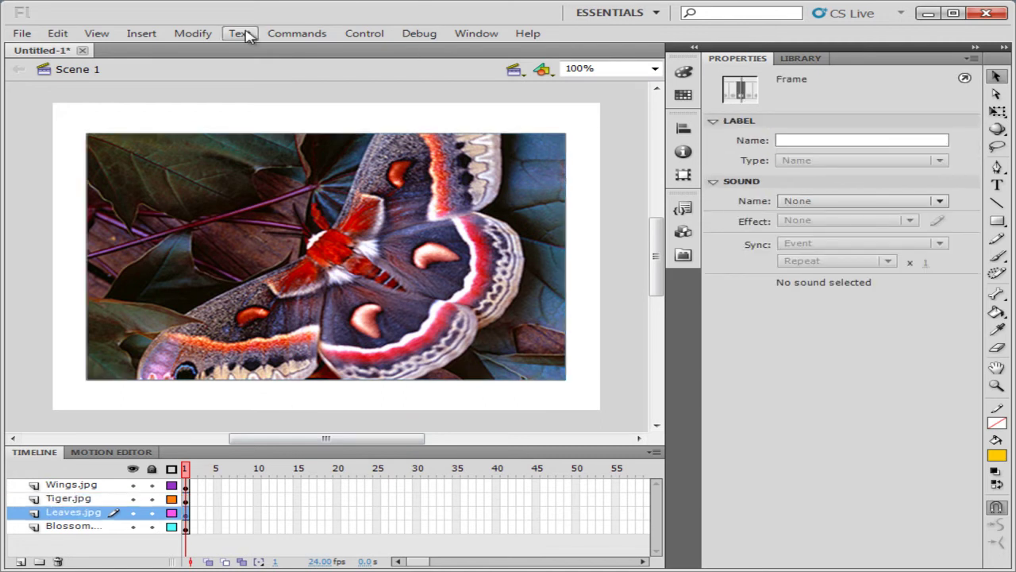
{"action": "left_click", "coordinate": [192, 35]}
{"action": "left_click", "coordinate": [238, 80]}
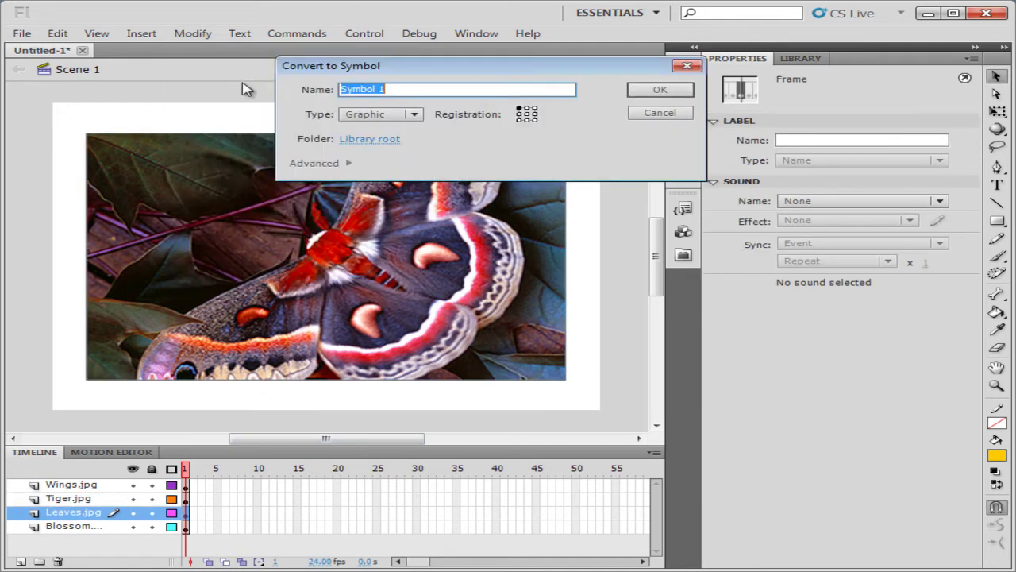
{"action": "type", "text": "leaves"}
{"action": "left_click", "coordinate": [657, 90]}
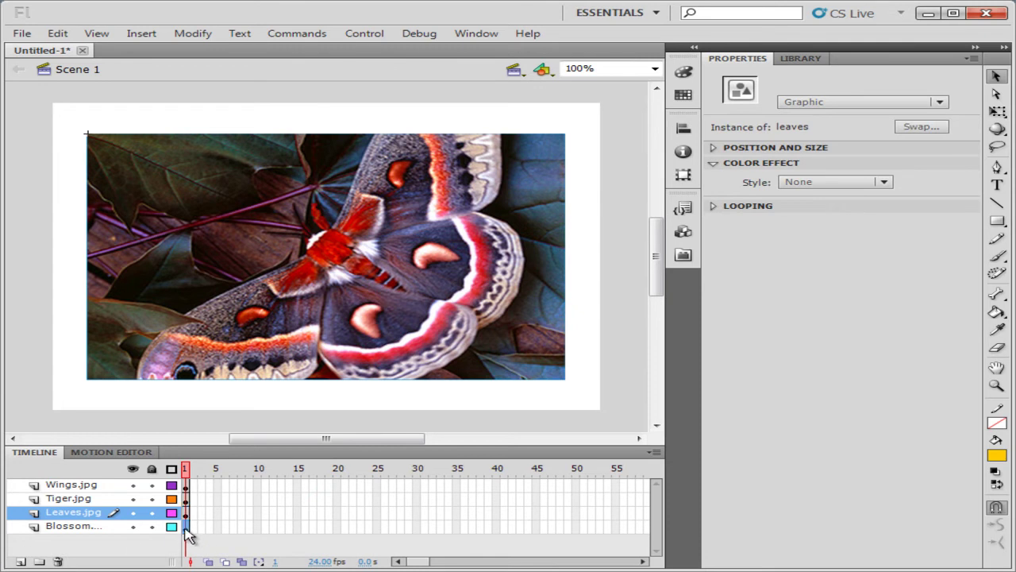
Convert the image on the Blossom.jpg layer to a graphic symbol named blossom
{"action": "left_click", "coordinate": [186, 526]}
{"action": "left_click", "coordinate": [198, 34]}
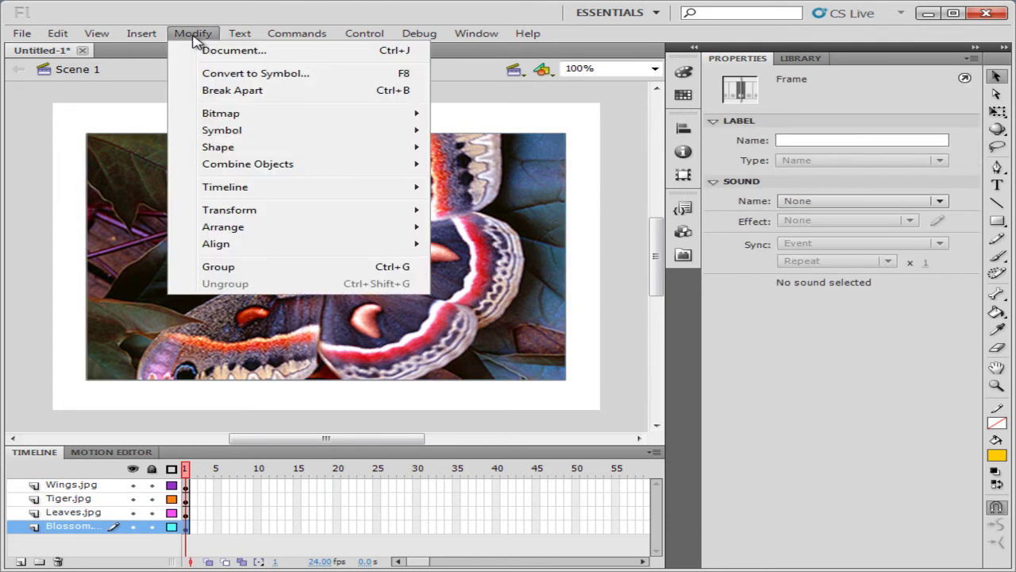
{"action": "left_click", "coordinate": [226, 72]}
{"action": "type", "text": "blossom"}
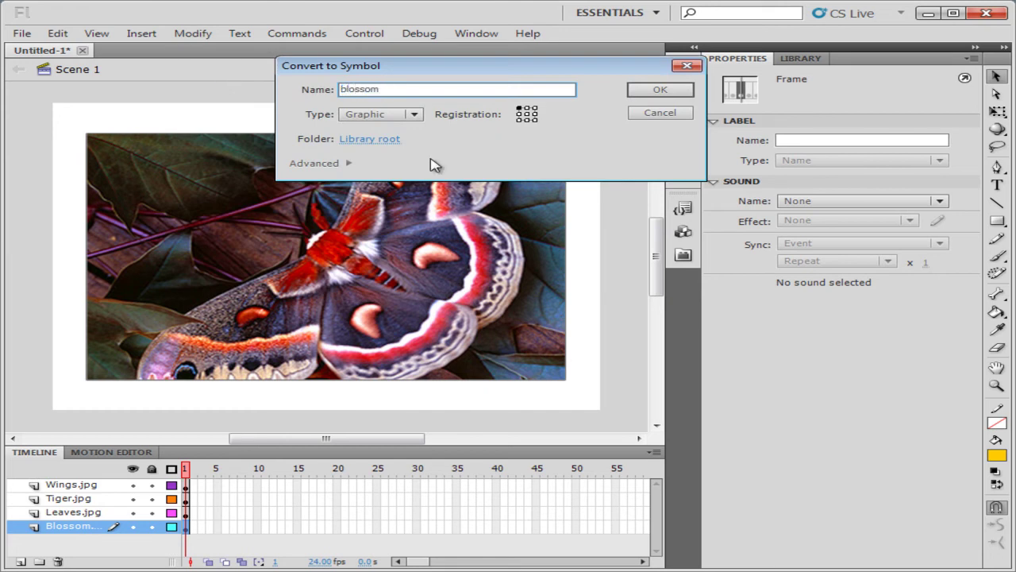
{"action": "key", "text": "Return"}
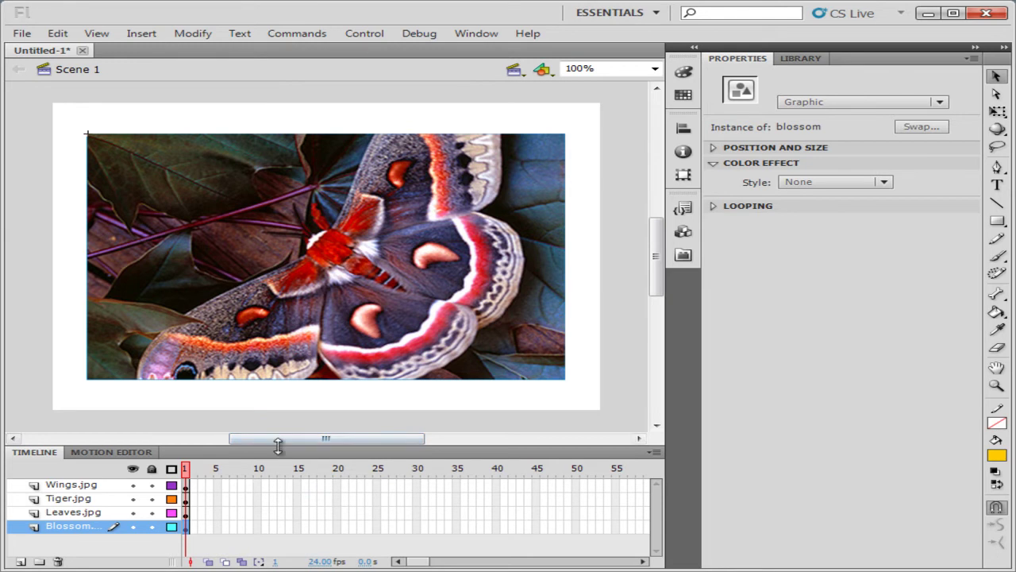
Hide every layer except Wings.jpg
{"action": "left_click", "coordinate": [133, 468]}
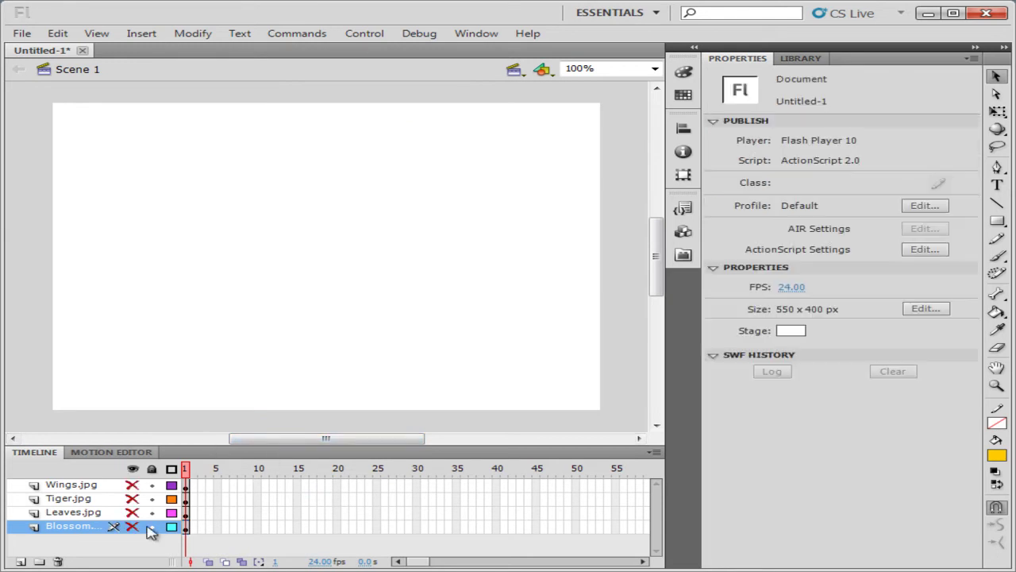
{"action": "left_click", "coordinate": [131, 484]}
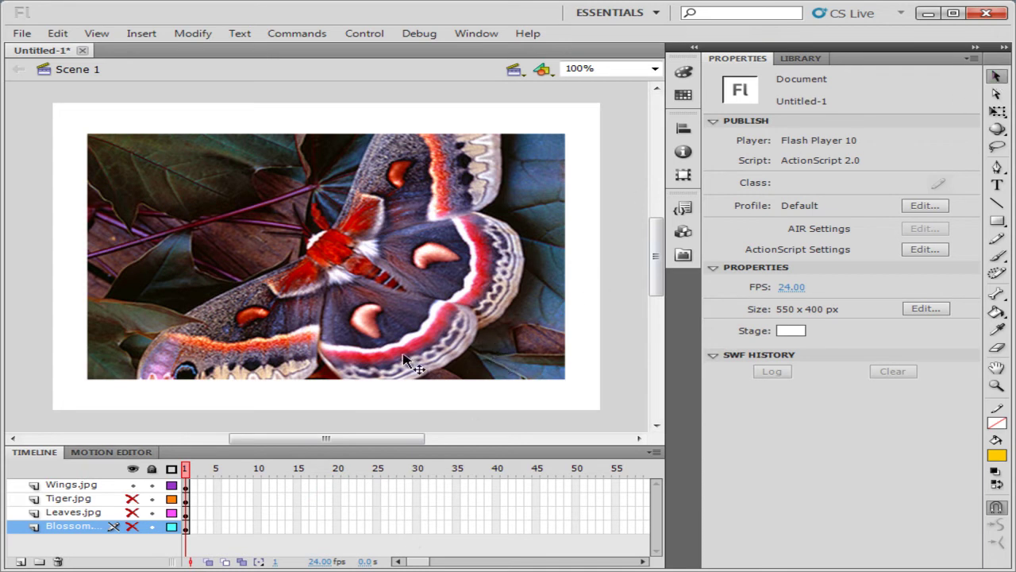
Apply a motion tween to the wings symbol and extend its span to frame 55
{"action": "left_click", "coordinate": [365, 301]}
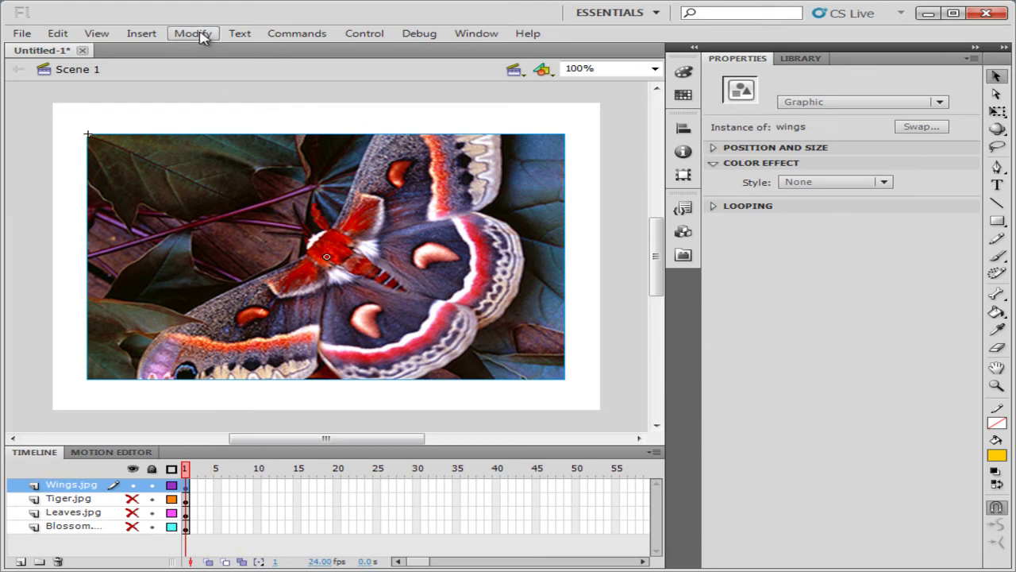
{"action": "left_click", "coordinate": [143, 35]}
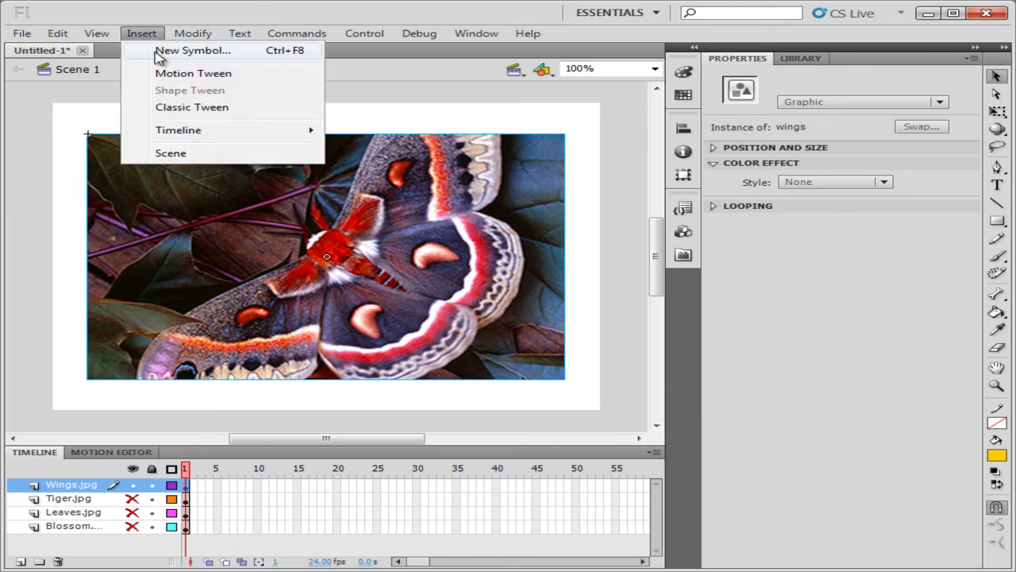
{"action": "left_click", "coordinate": [173, 74]}
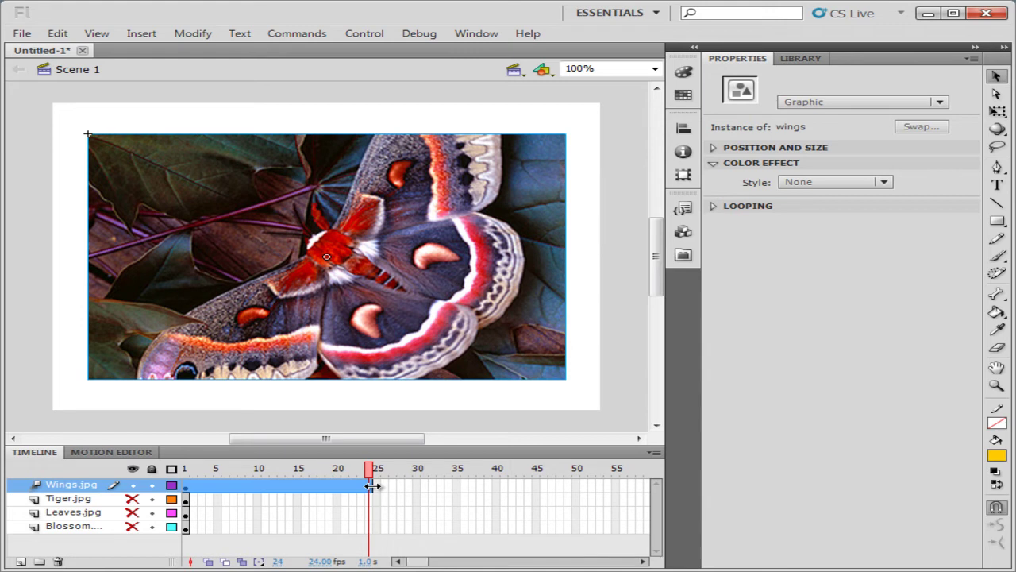
{"action": "left_click_drag", "start_coordinate": [371, 486], "coordinate": [616, 486]}
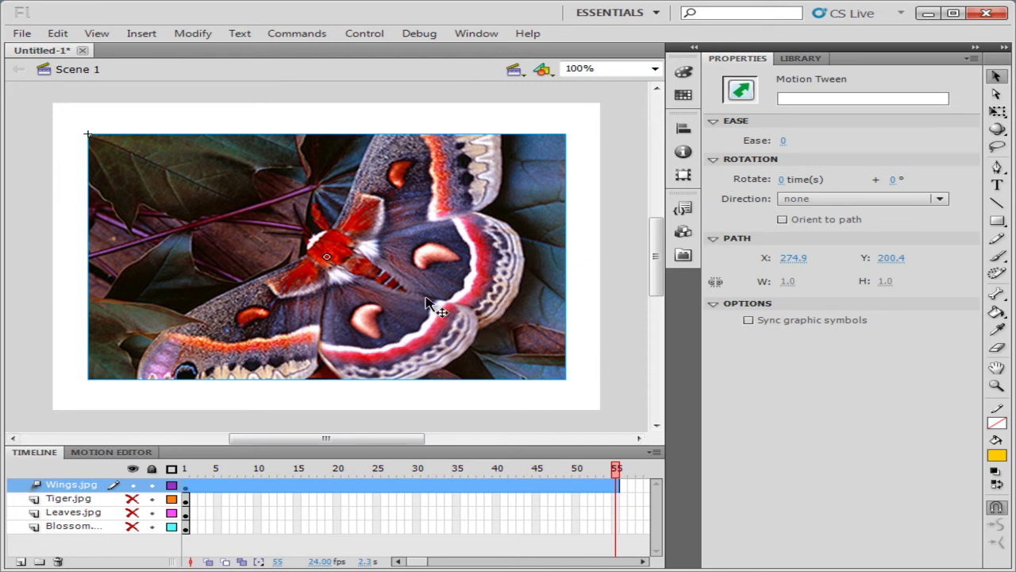
At frame 1 of the Wings.jpg tween, give the wings symbol an Alpha color effect of 0%
{"action": "left_click", "coordinate": [188, 490]}
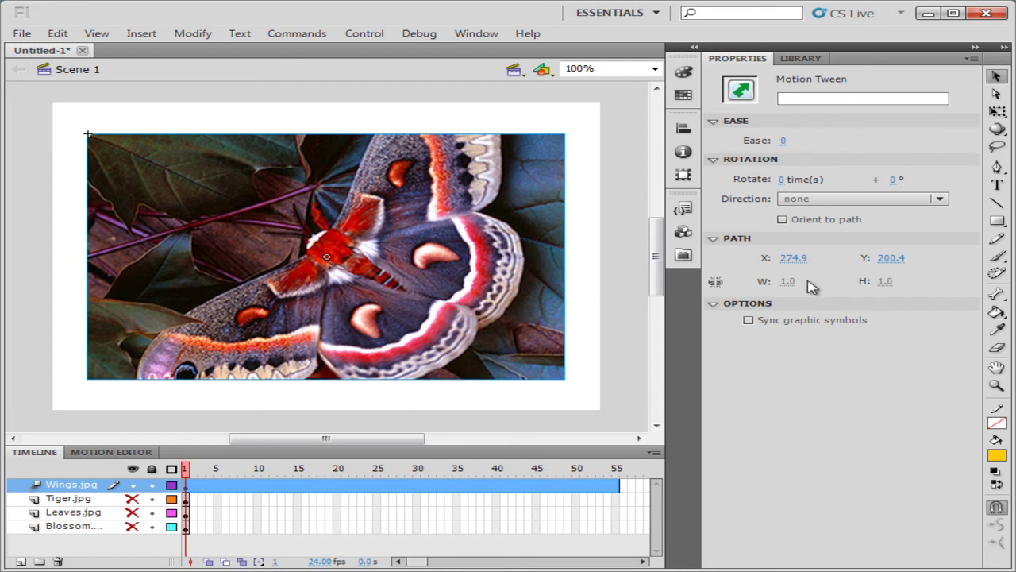
{"action": "left_click", "coordinate": [405, 332]}
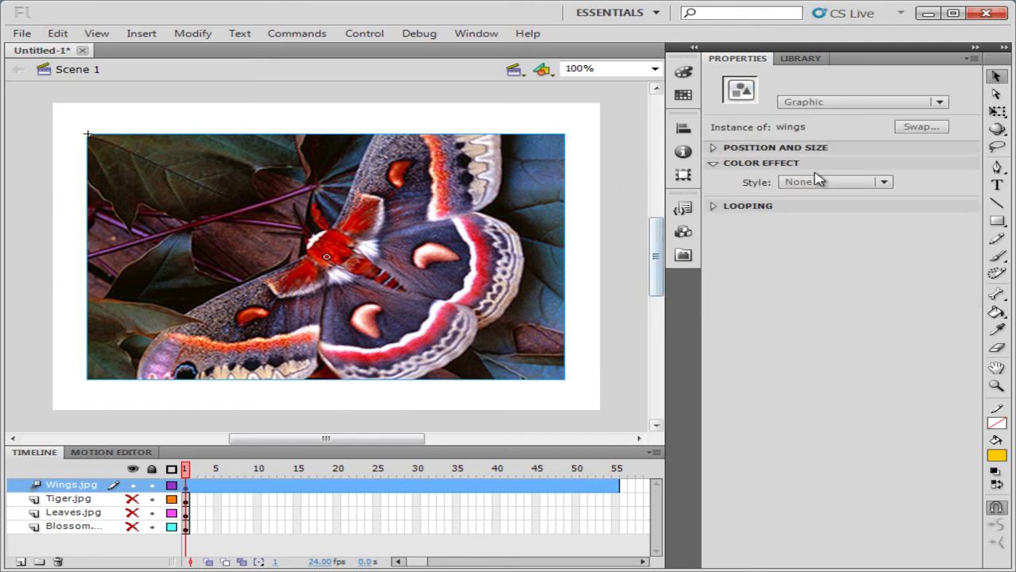
{"action": "left_click", "coordinate": [881, 183]}
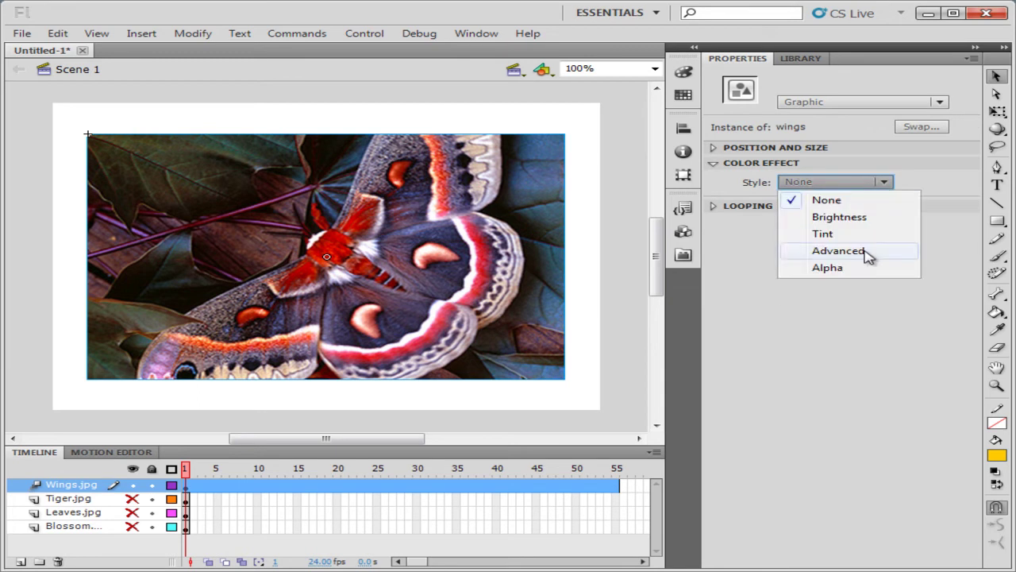
{"action": "left_click", "coordinate": [861, 274]}
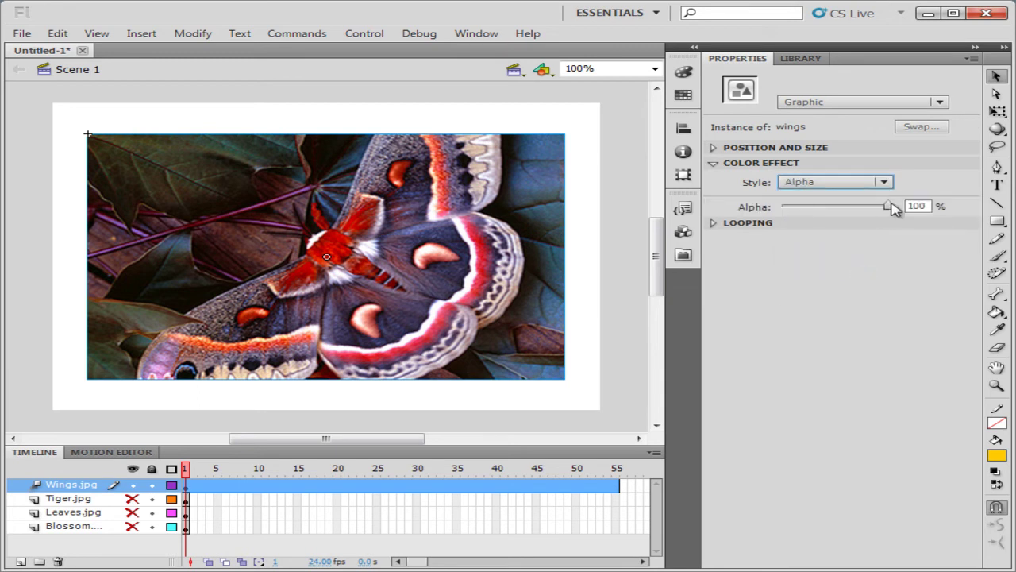
{"action": "left_click_drag", "start_coordinate": [890, 208], "coordinate": [779, 210]}
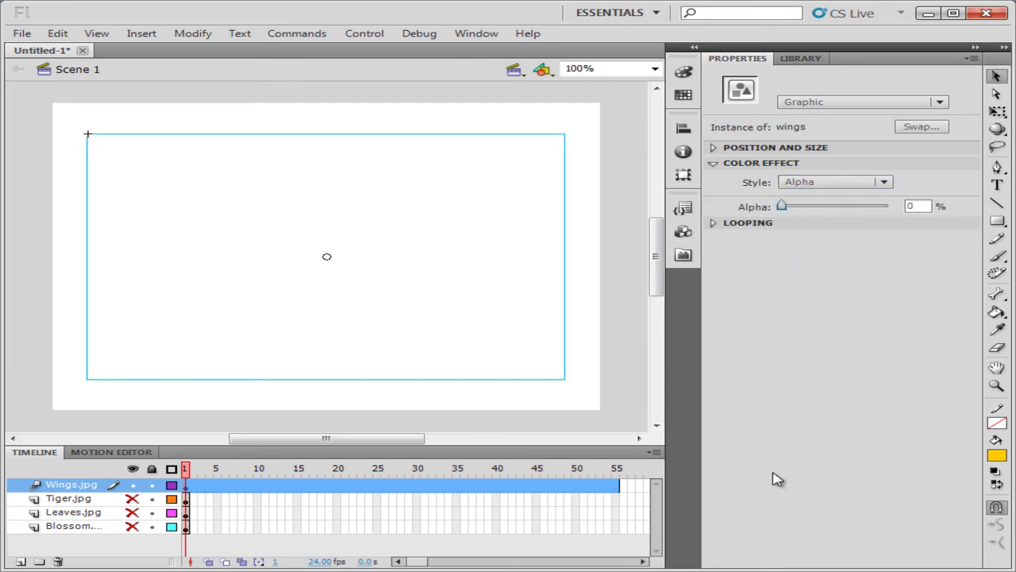
At frame 10 of the Wings.jpg tween, set the wings symbol's Alpha to 100%
{"action": "left_click", "coordinate": [262, 491]}
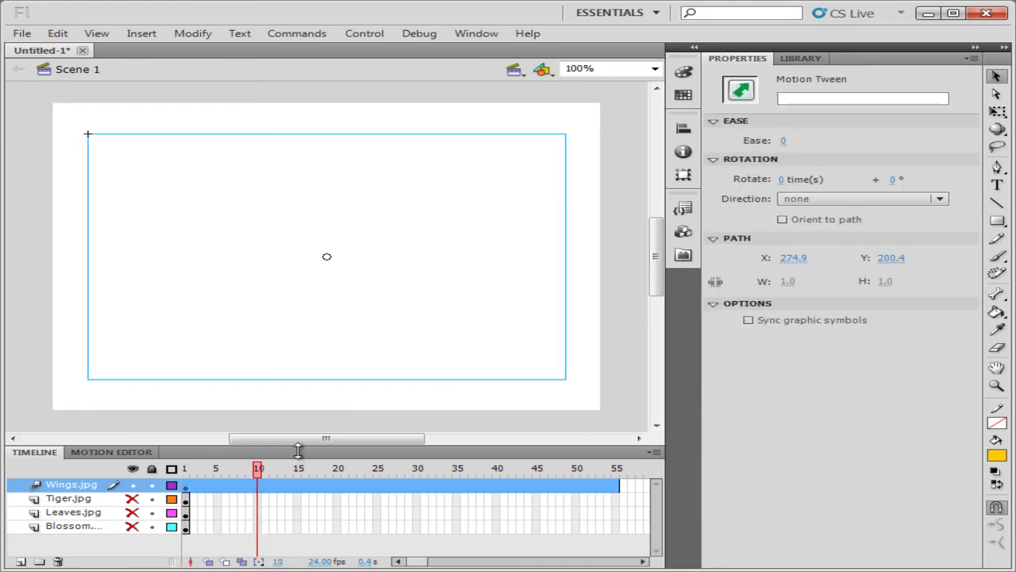
{"action": "left_click", "coordinate": [381, 322]}
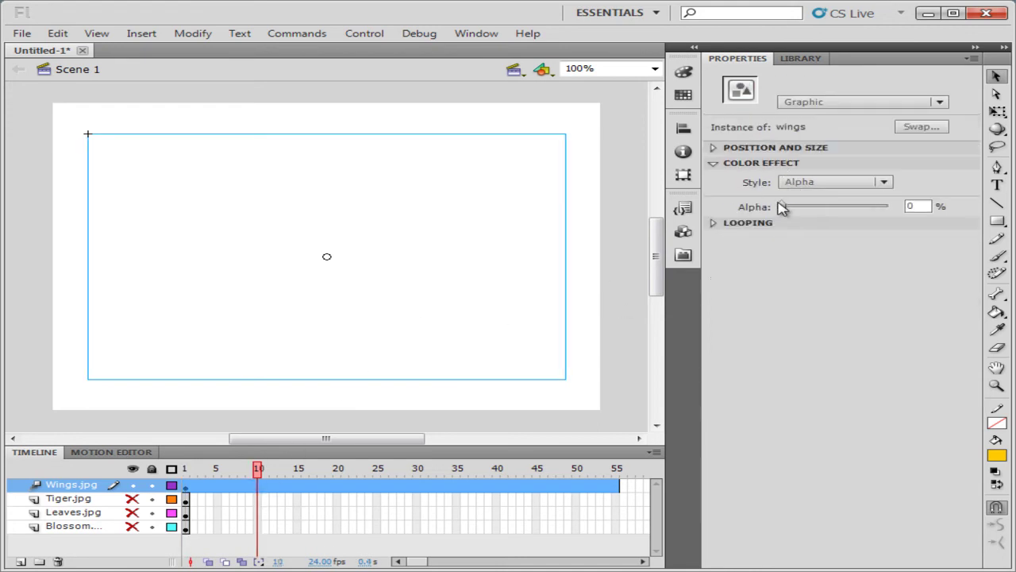
{"action": "left_click_drag", "start_coordinate": [784, 208], "coordinate": [904, 207]}
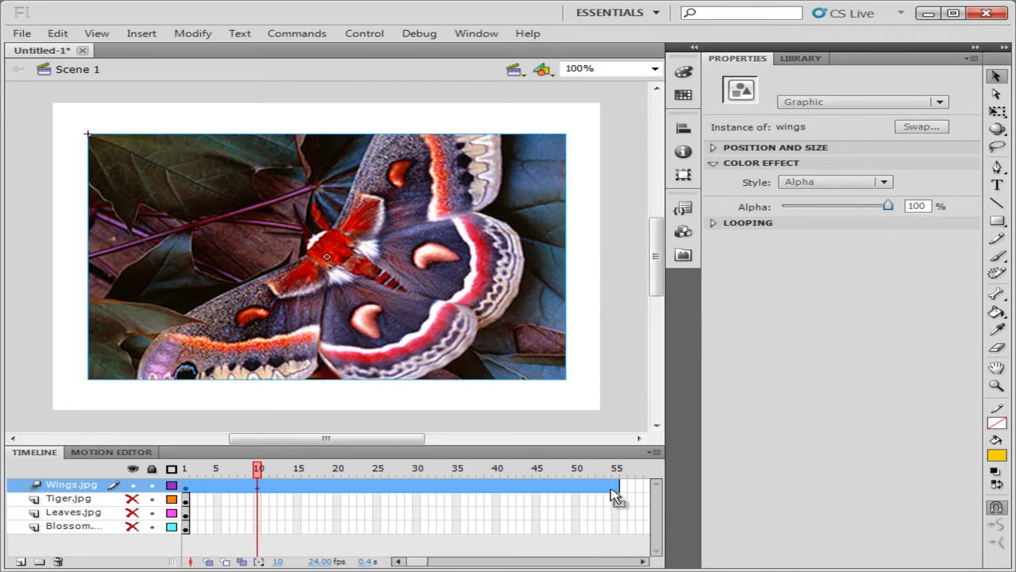
At frame 55 of the Wings.jpg tween, set the wings symbol's Alpha to 0%
{"action": "left_click", "coordinate": [616, 488]}
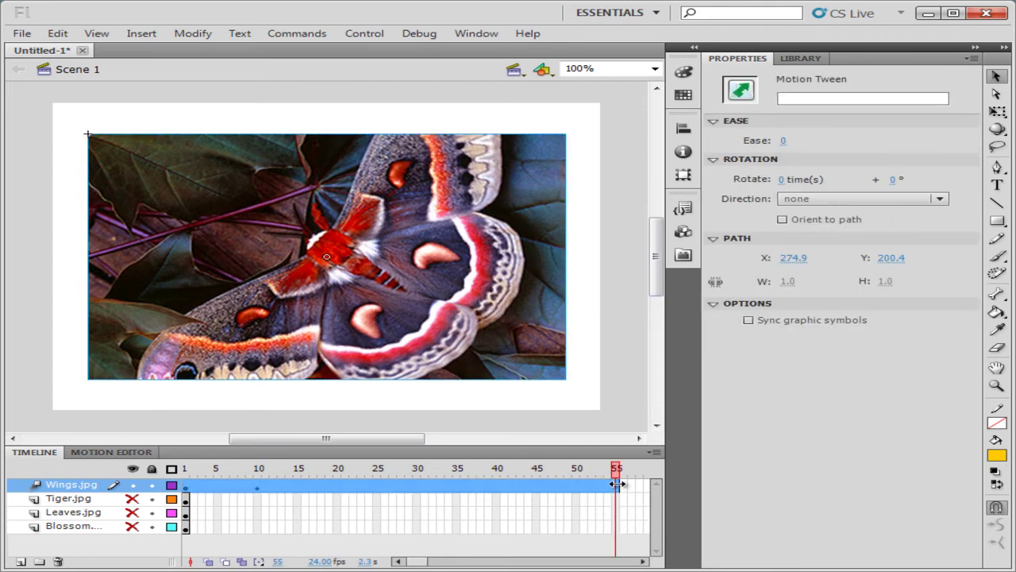
{"action": "left_click", "coordinate": [512, 341]}
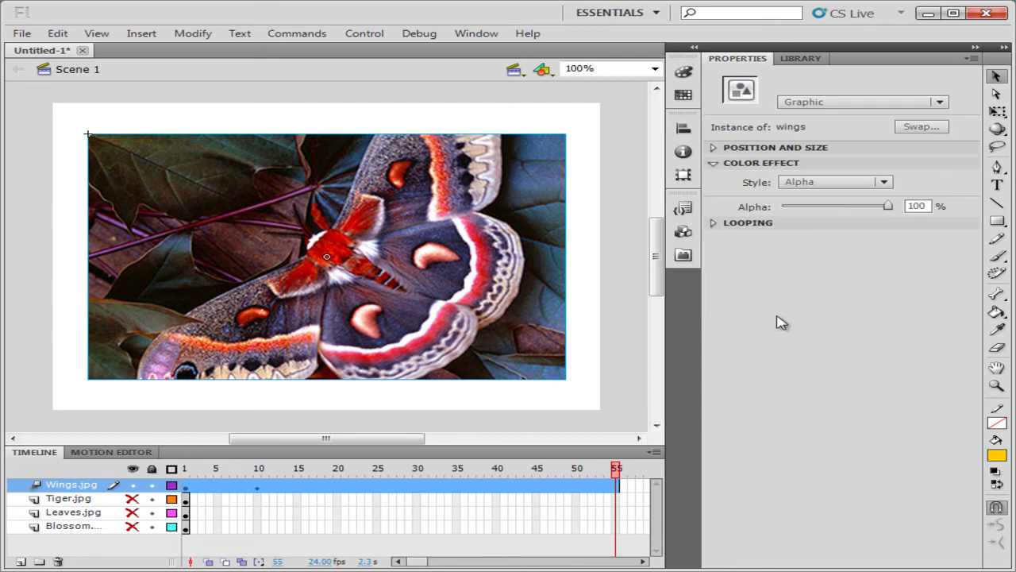
{"action": "left_click_drag", "start_coordinate": [891, 208], "coordinate": [782, 208]}
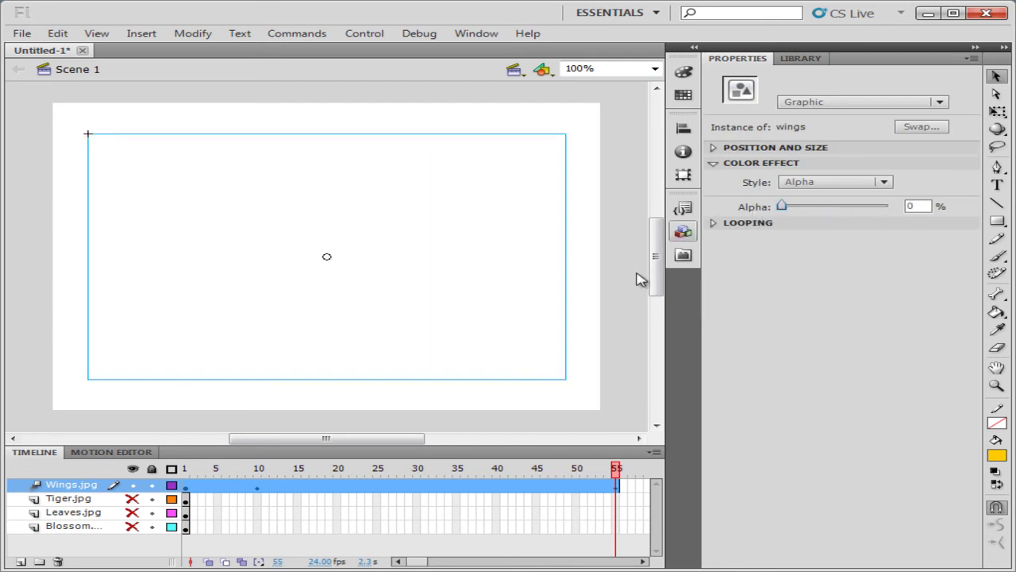
At frame 45 of the Wings.jpg tween, set the wings symbol's Alpha to 100% and preview the fade through frame 55
{"action": "left_click", "coordinate": [537, 488]}
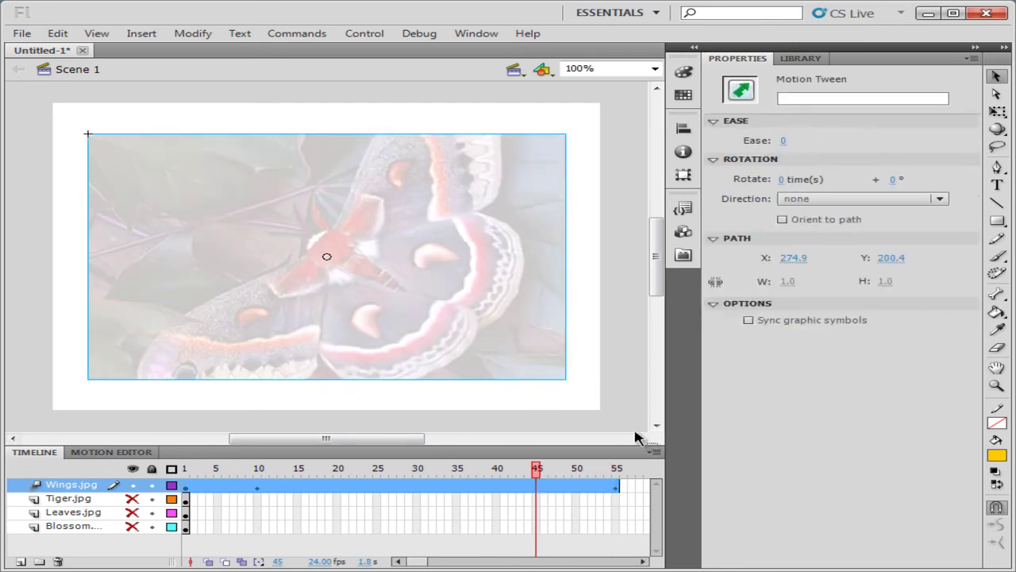
{"action": "left_click", "coordinate": [504, 271]}
{"action": "left_click_drag", "start_coordinate": [806, 208], "coordinate": [914, 209]}
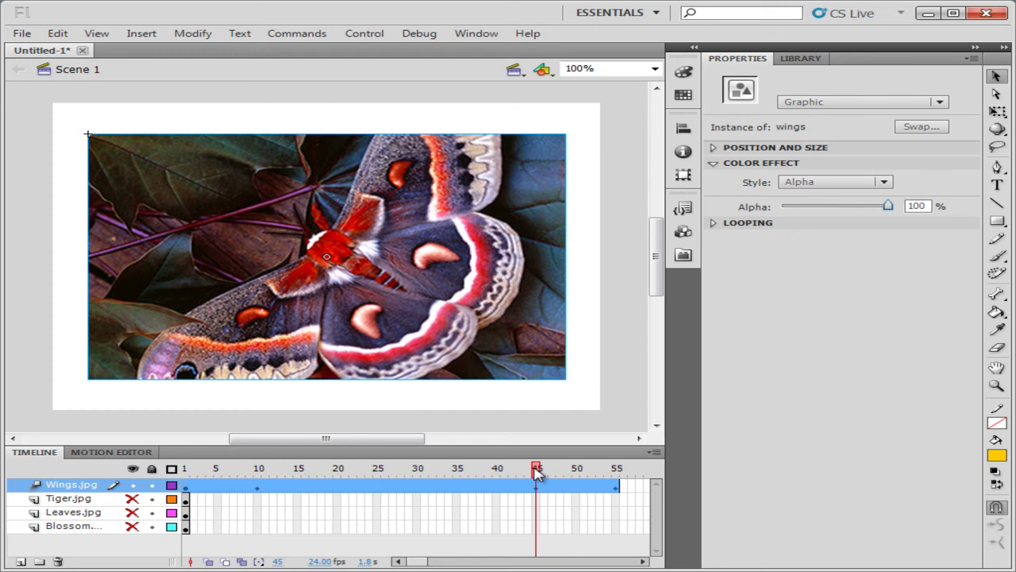
{"action": "left_click_drag", "start_coordinate": [538, 470], "coordinate": [616, 471]}
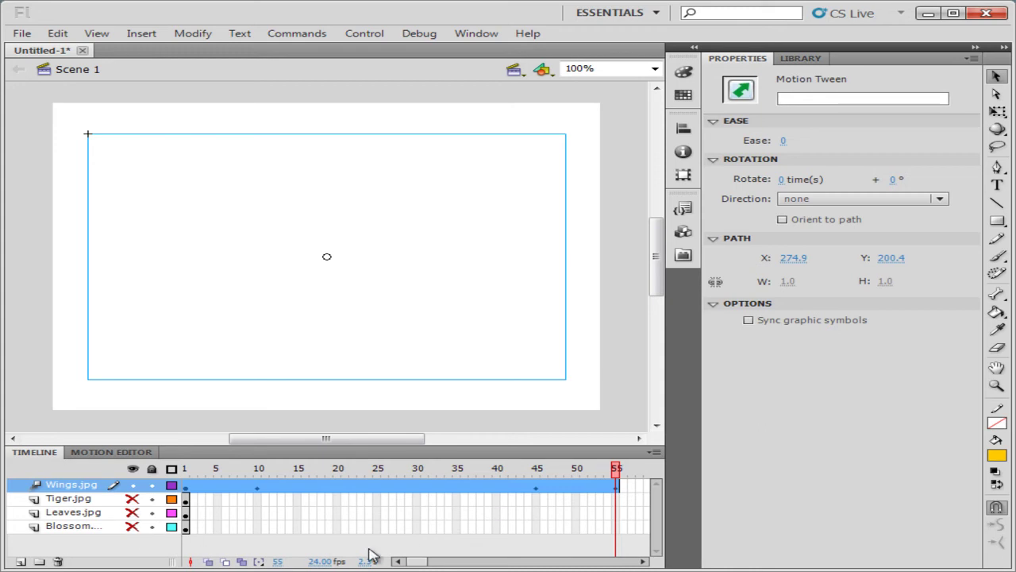
Save the Wings.jpg tween as a custom motion preset named "image fade in static fade out"
{"action": "left_click", "coordinate": [434, 487]}
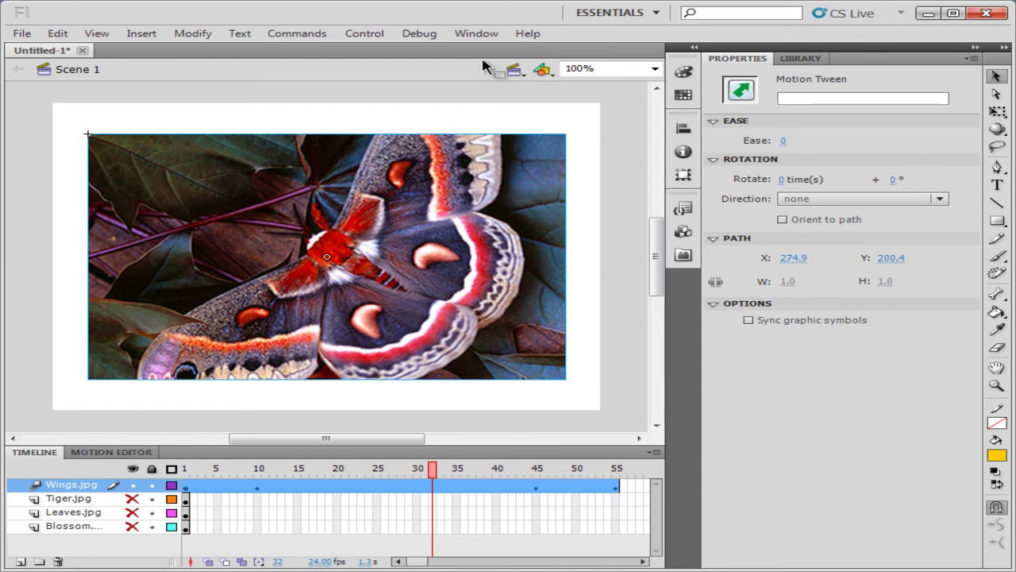
{"action": "left_click", "coordinate": [486, 37]}
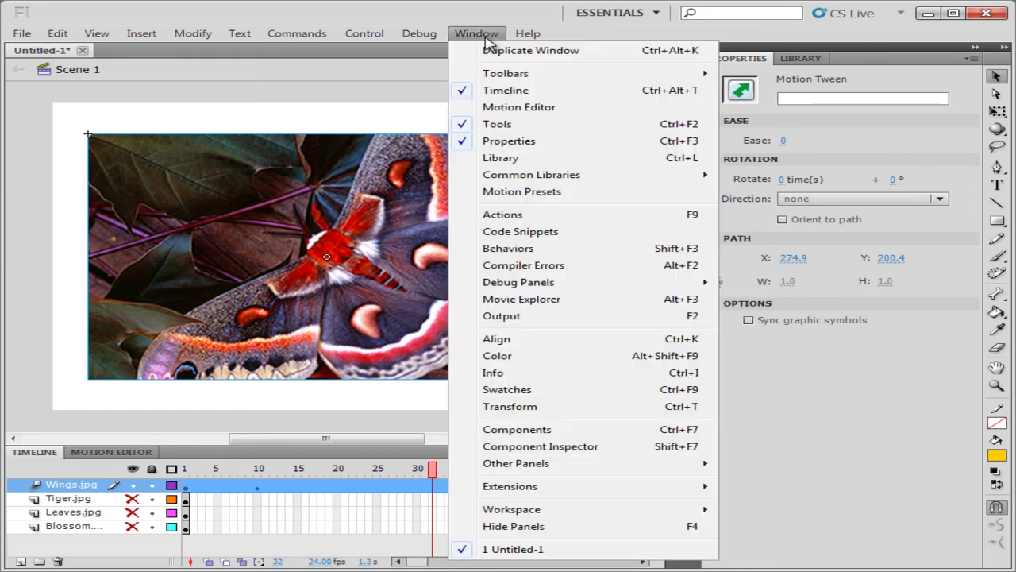
{"action": "left_click", "coordinate": [524, 191]}
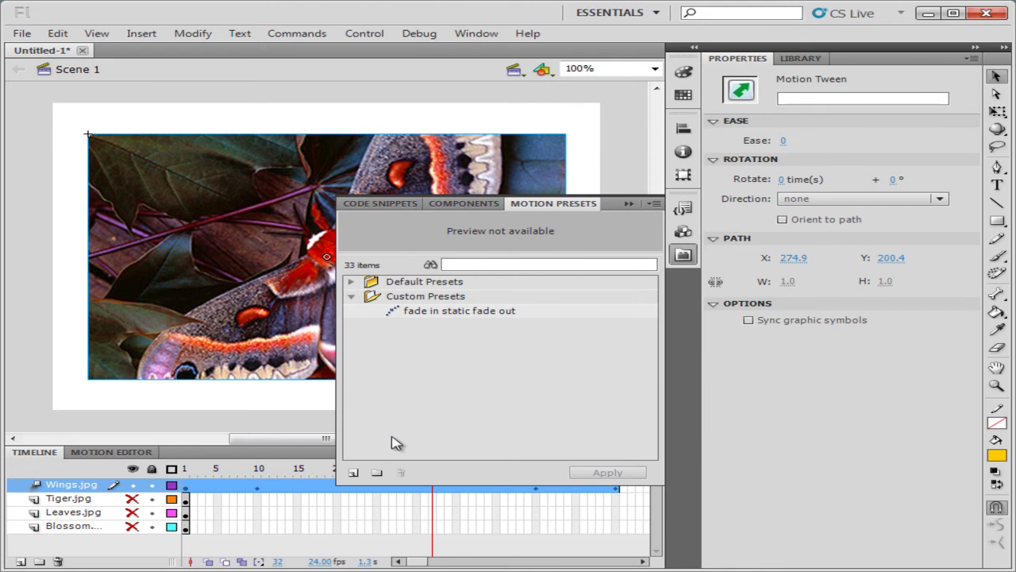
{"action": "left_click", "coordinate": [354, 473]}
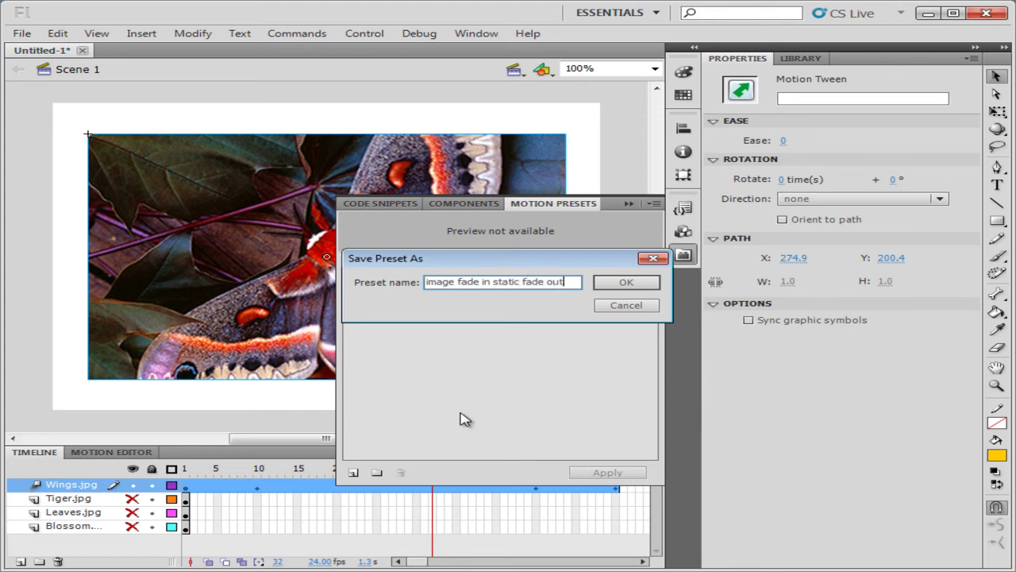
{"action": "key", "text": "Return"}
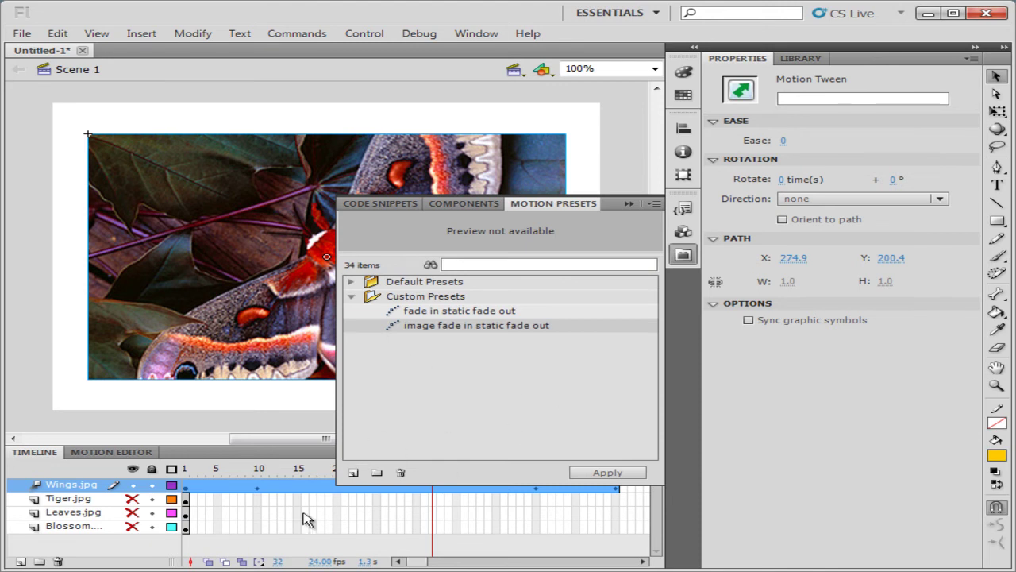
{"action": "left_click", "coordinate": [684, 256]}
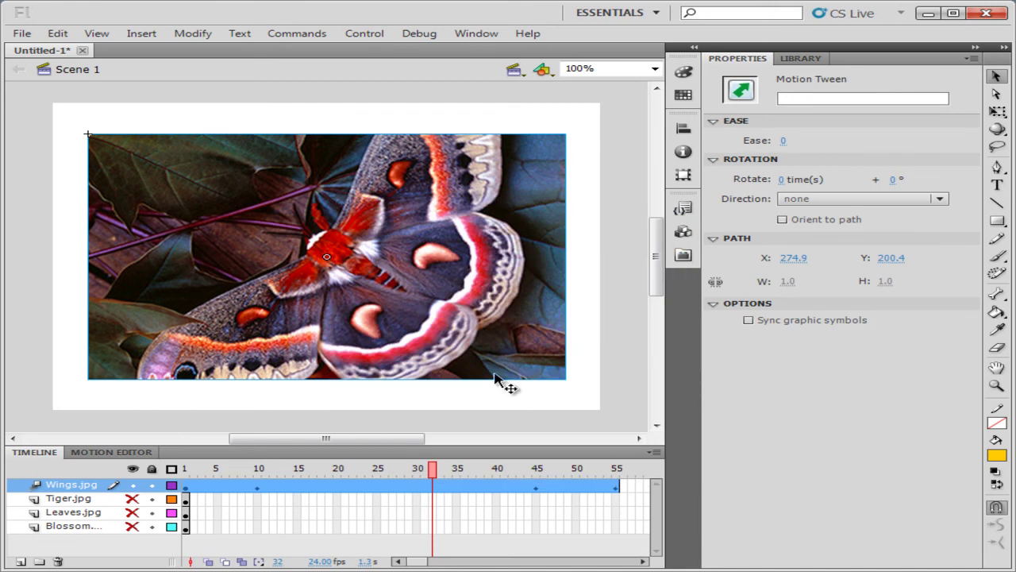
Show only the Tiger.jpg layer and apply the "image fade in static fade out" motion preset to its symbol at frame 1
{"action": "left_click", "coordinate": [132, 497]}
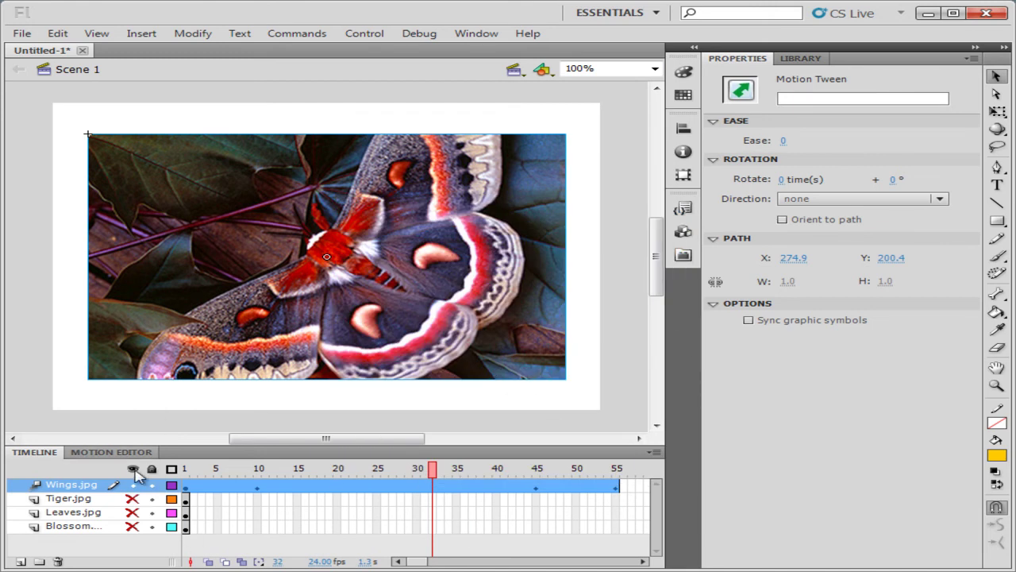
{"action": "left_click", "coordinate": [133, 470]}
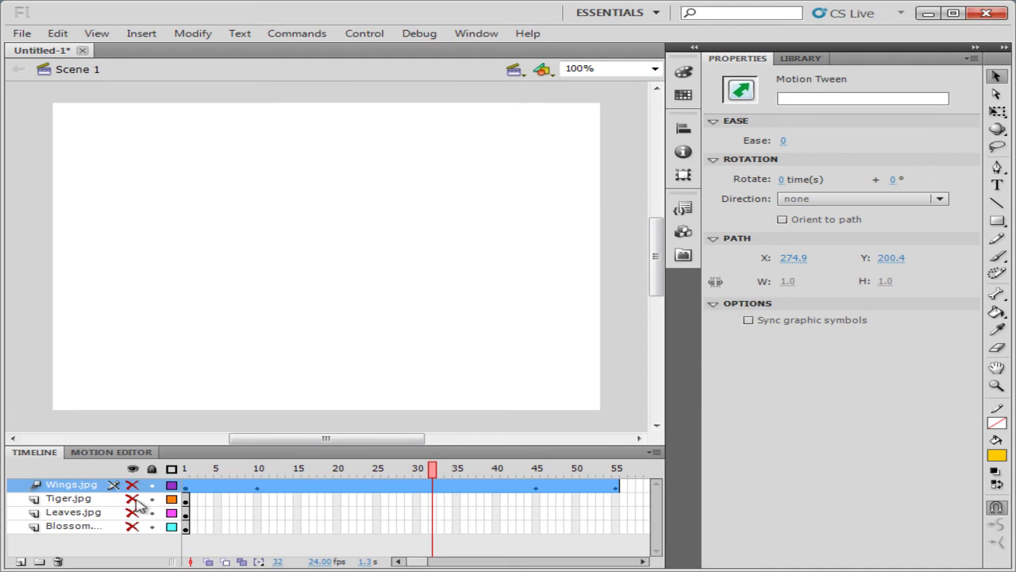
{"action": "left_click", "coordinate": [132, 498]}
{"action": "left_click", "coordinate": [187, 500]}
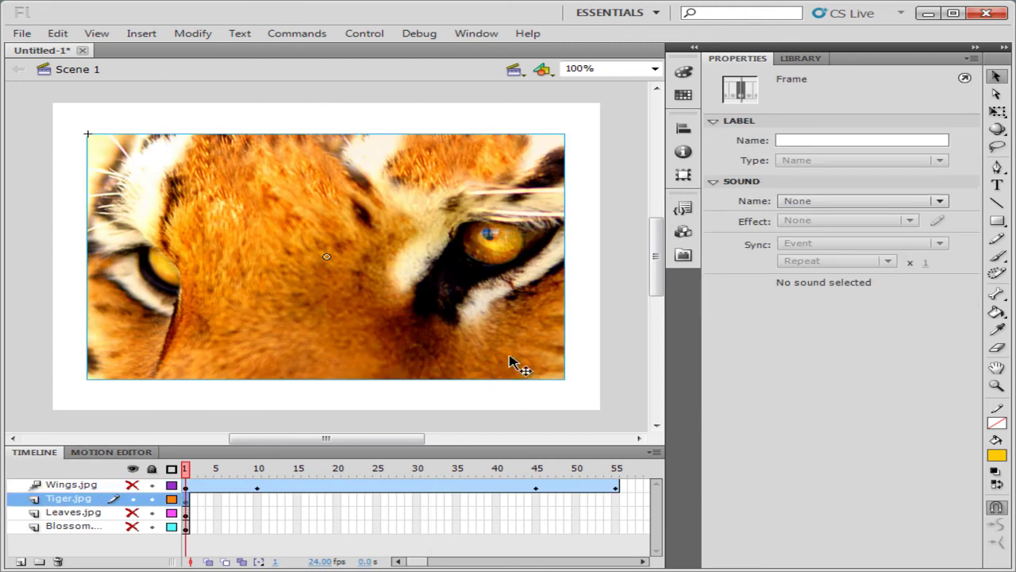
{"action": "left_click", "coordinate": [684, 255]}
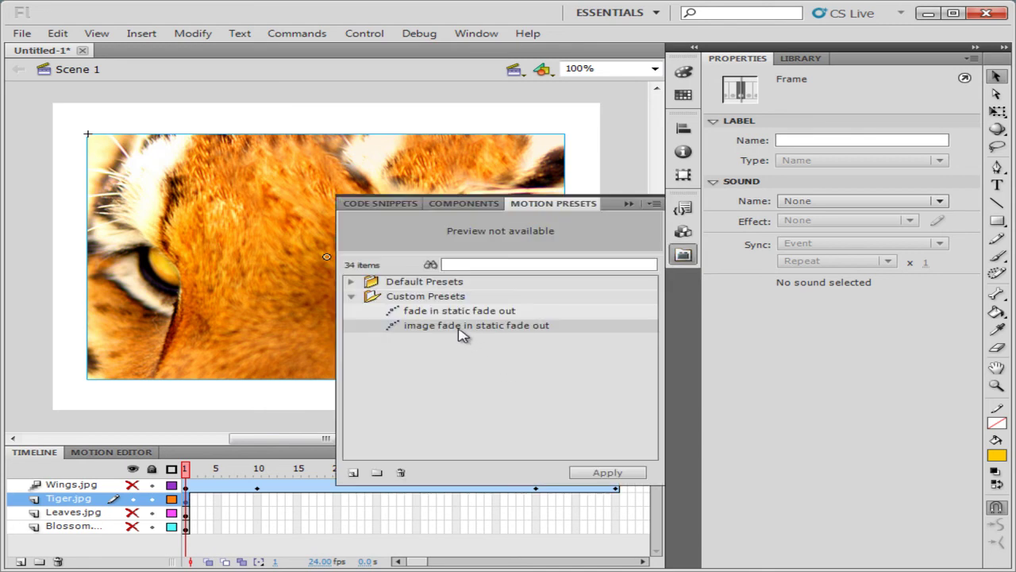
{"action": "left_click", "coordinate": [610, 474]}
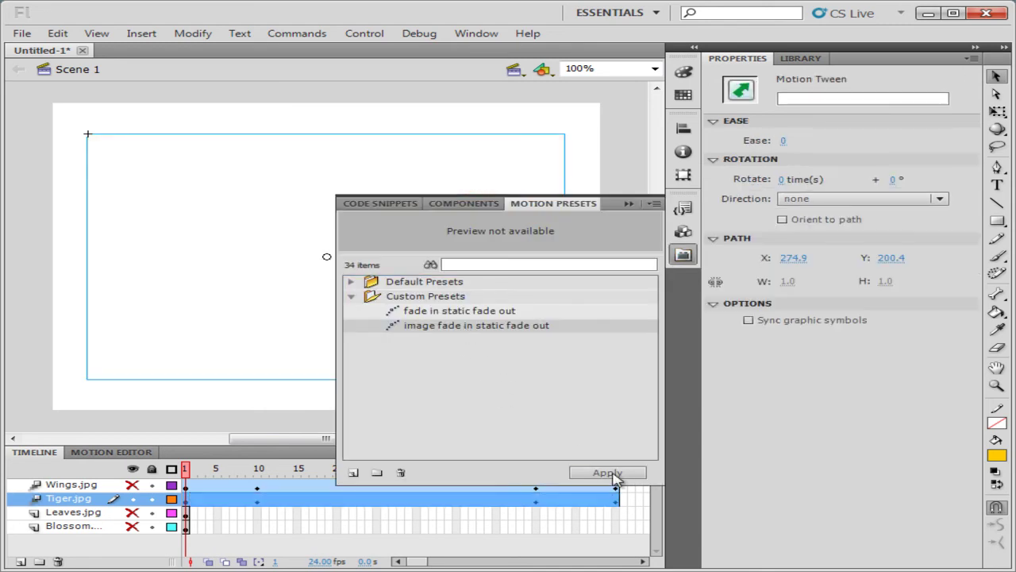
Hide Tiger.jpg, show Leaves.jpg and apply the "image fade in static fade out" motion preset to the leaves symbol
{"action": "left_click", "coordinate": [132, 498]}
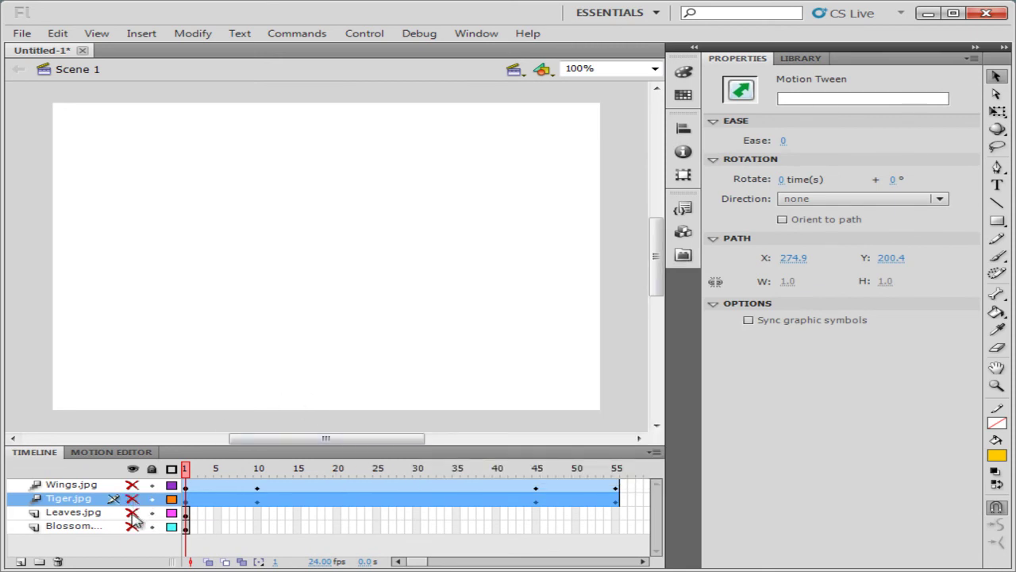
{"action": "left_click", "coordinate": [132, 513]}
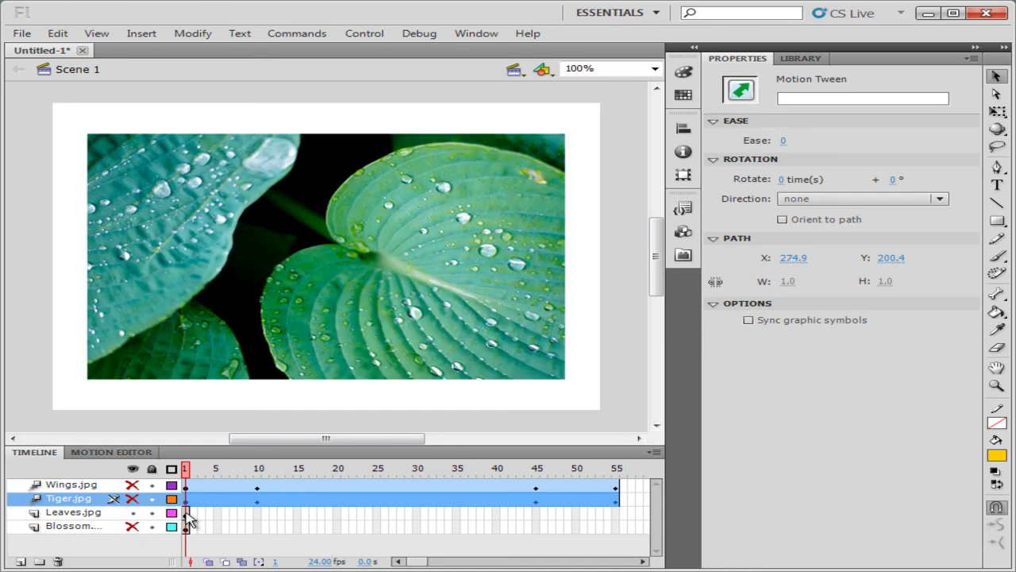
{"action": "left_click", "coordinate": [188, 514]}
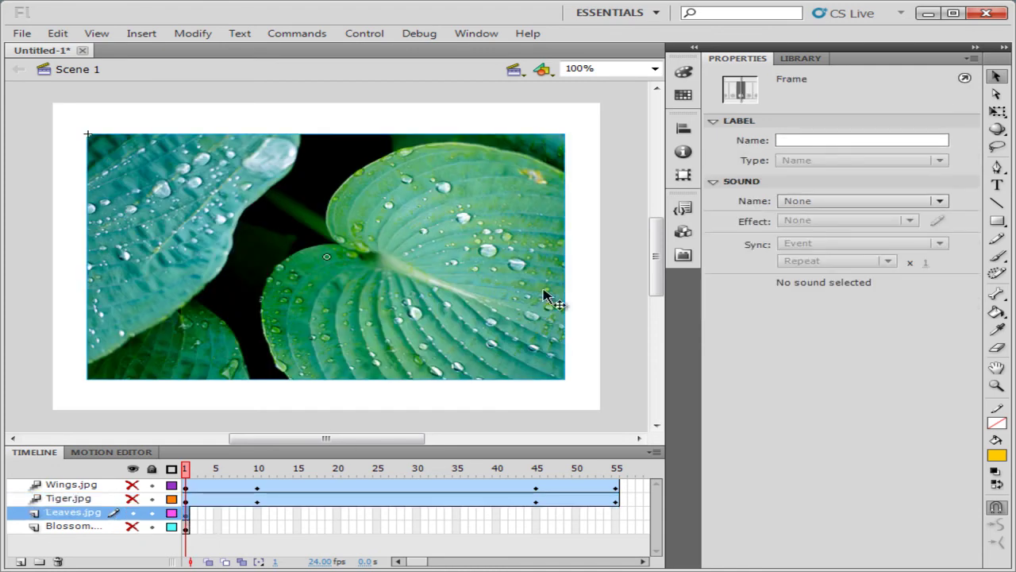
{"action": "left_click", "coordinate": [682, 256]}
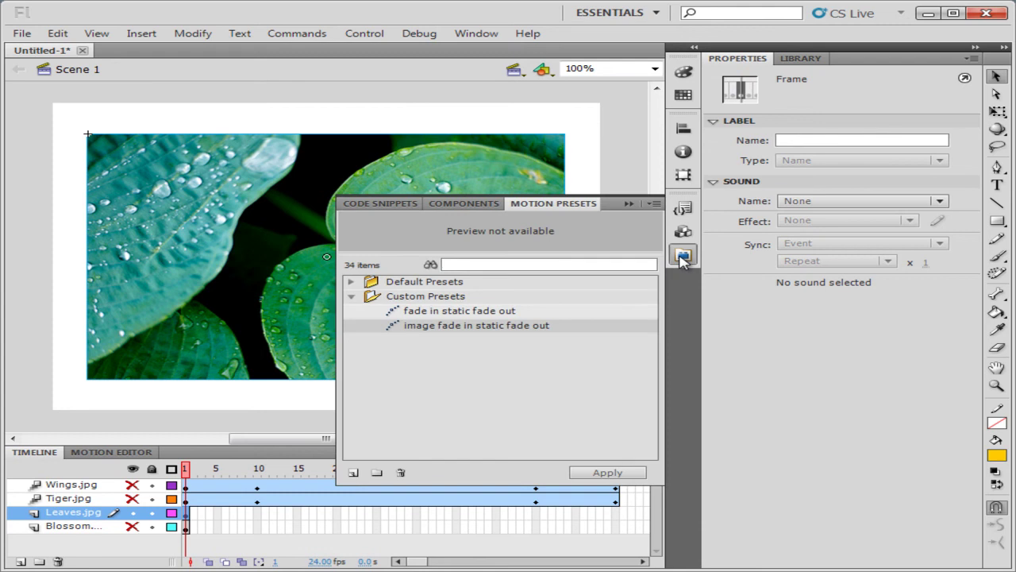
{"action": "left_click", "coordinate": [434, 331]}
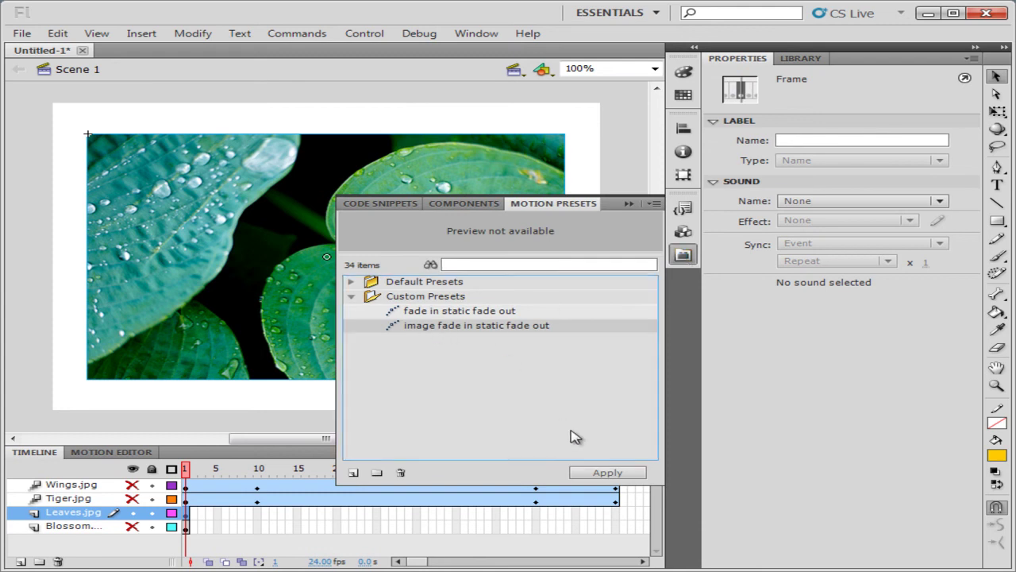
{"action": "left_click", "coordinate": [608, 473]}
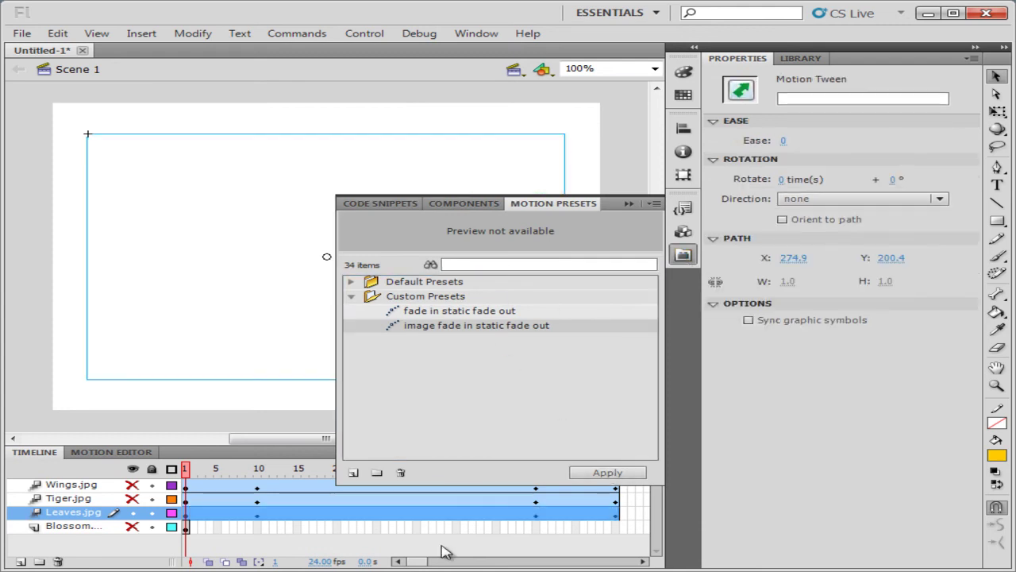
Hide Leaves.jpg, show the Blossom.jpg layer and apply the "image fade in static fade out" motion preset to its symbol
{"action": "left_click", "coordinate": [133, 513]}
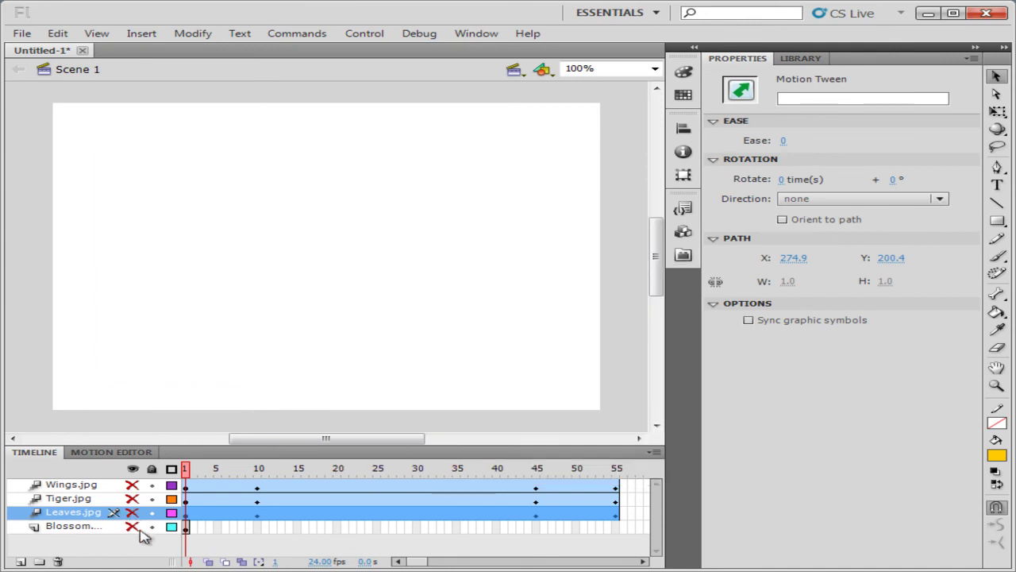
{"action": "left_click", "coordinate": [131, 527]}
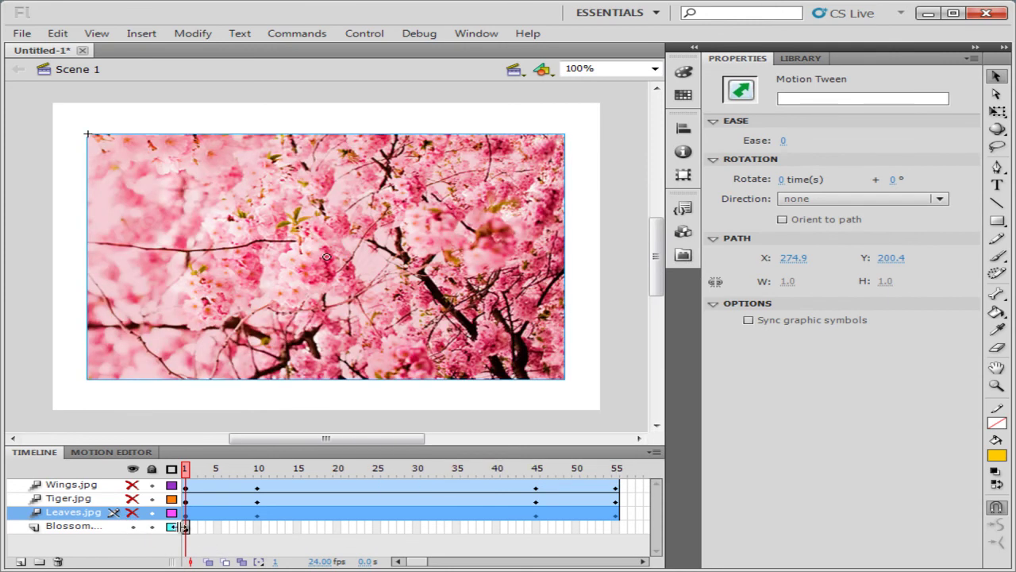
{"action": "left_click", "coordinate": [187, 526]}
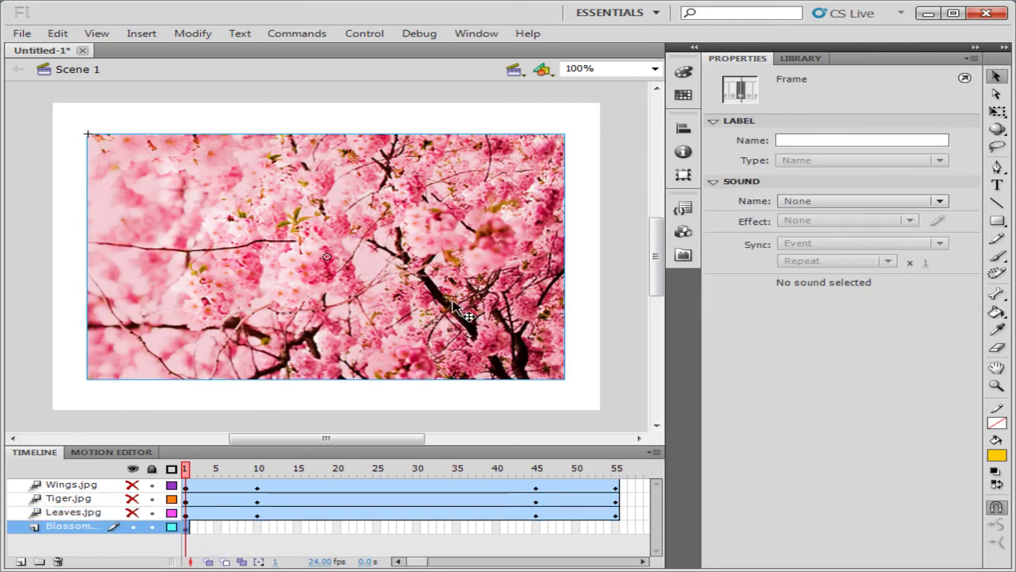
{"action": "left_click", "coordinate": [682, 254]}
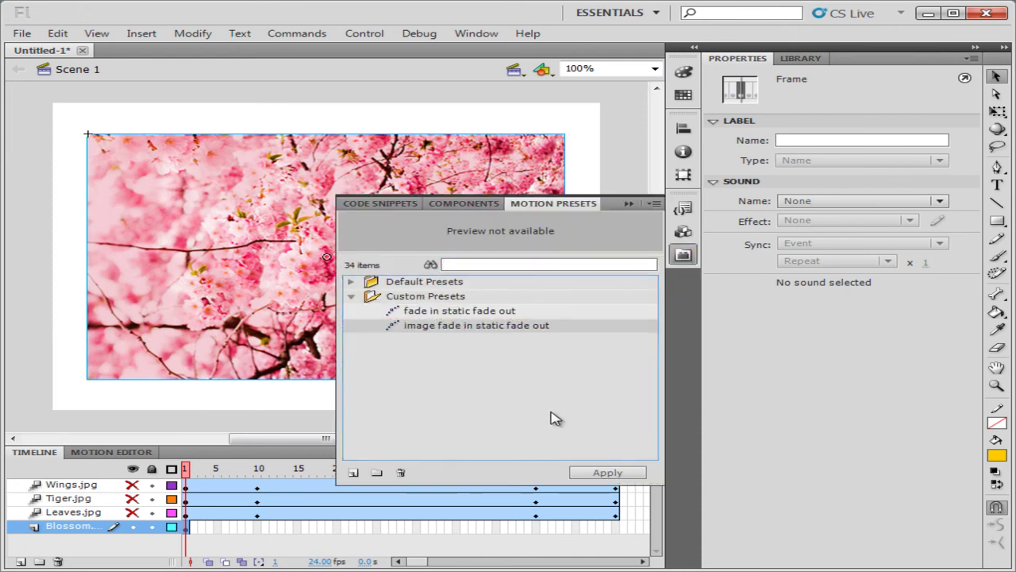
{"action": "left_click", "coordinate": [609, 473]}
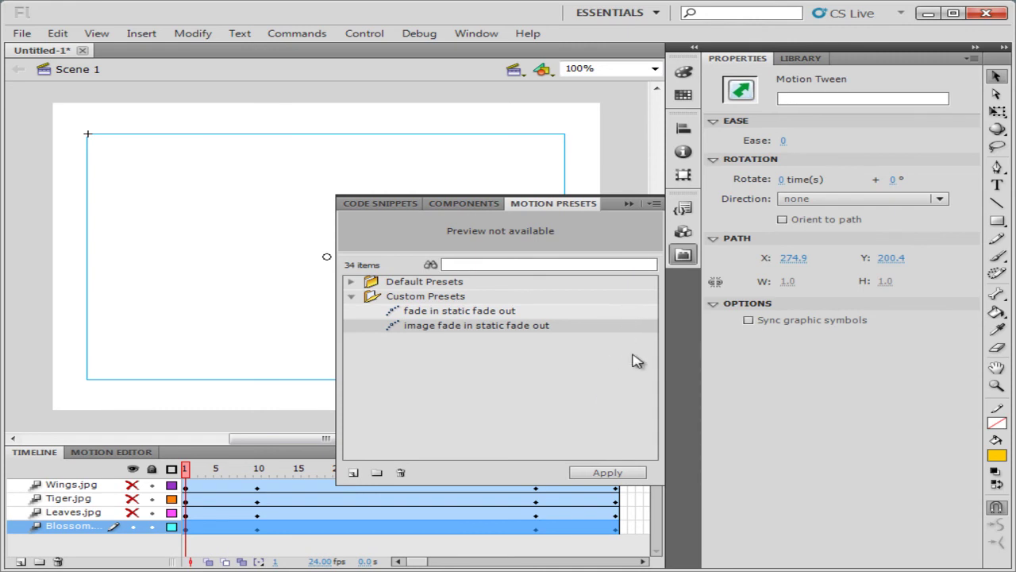
{"action": "left_click", "coordinate": [683, 256]}
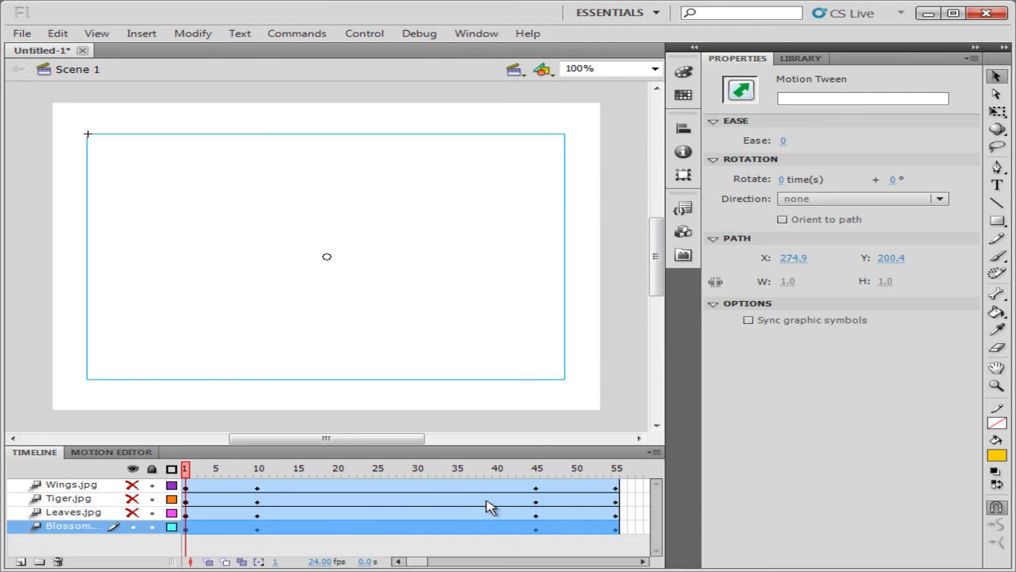
Set the timeline frames to Tiny size and move the Tiger.jpg tween to start at about frame 50, overlapping the end of the Wings.jpg tween
{"action": "left_click", "coordinate": [655, 452]}
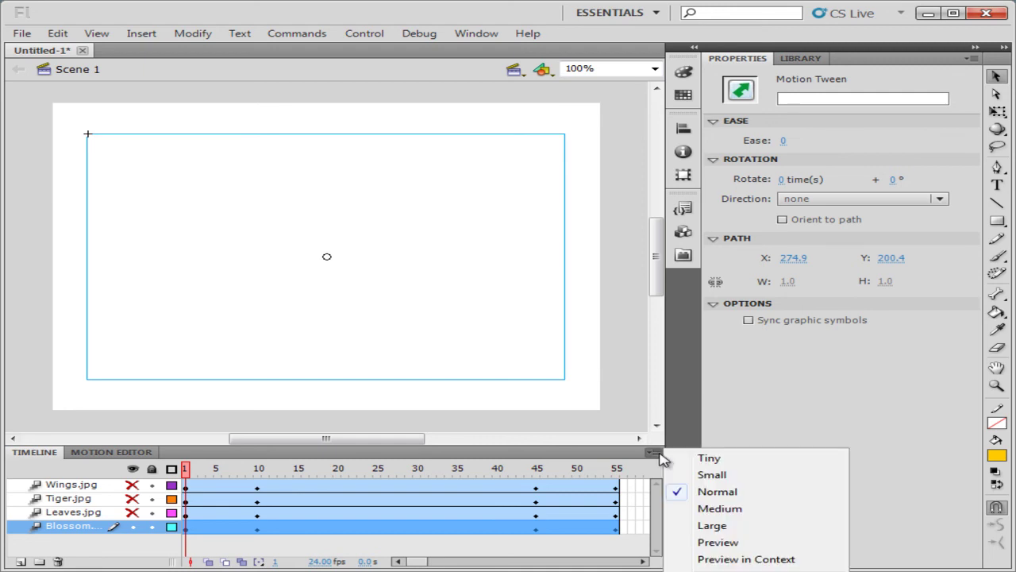
{"action": "left_click", "coordinate": [709, 461]}
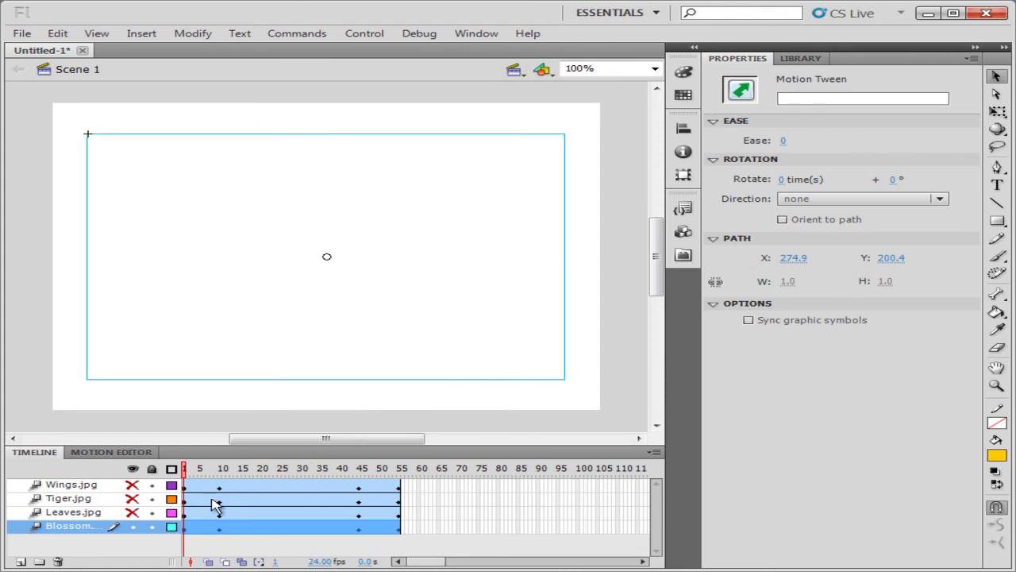
{"action": "left_click", "coordinate": [278, 505]}
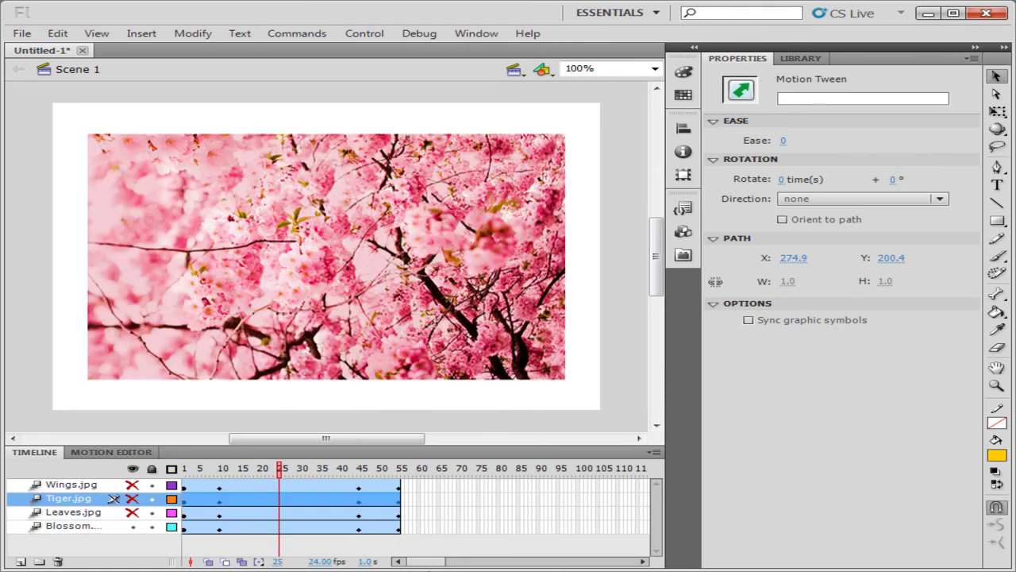
{"action": "left_click_drag", "start_coordinate": [248, 505], "coordinate": [441, 508]}
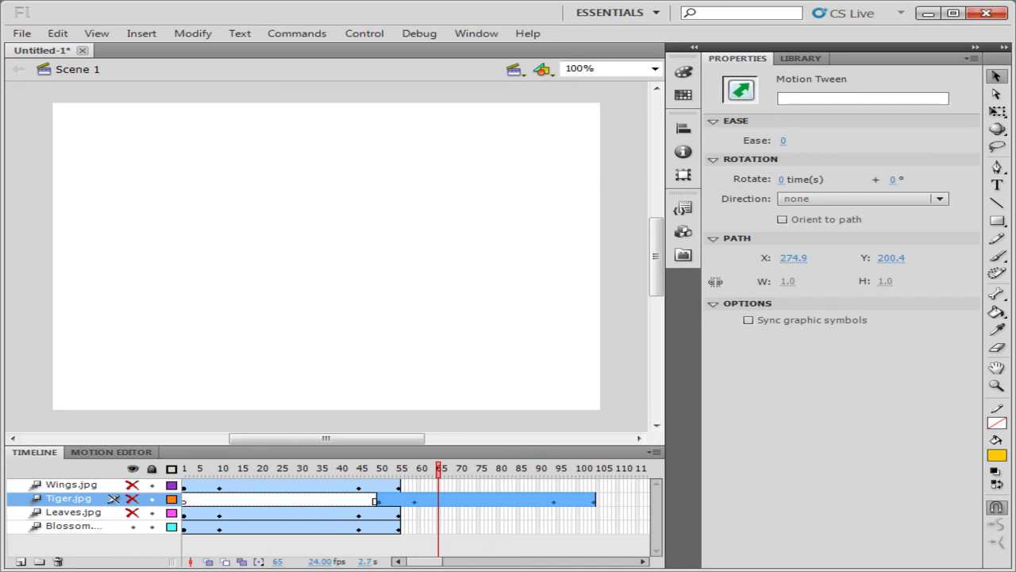
Move the Leaves.jpg tween to start at about frame 99 and the Blossom tween at about frame 148, each overlapping the preceding tween's fade-out
{"action": "left_click_drag", "start_coordinate": [270, 518], "coordinate": [500, 517]}
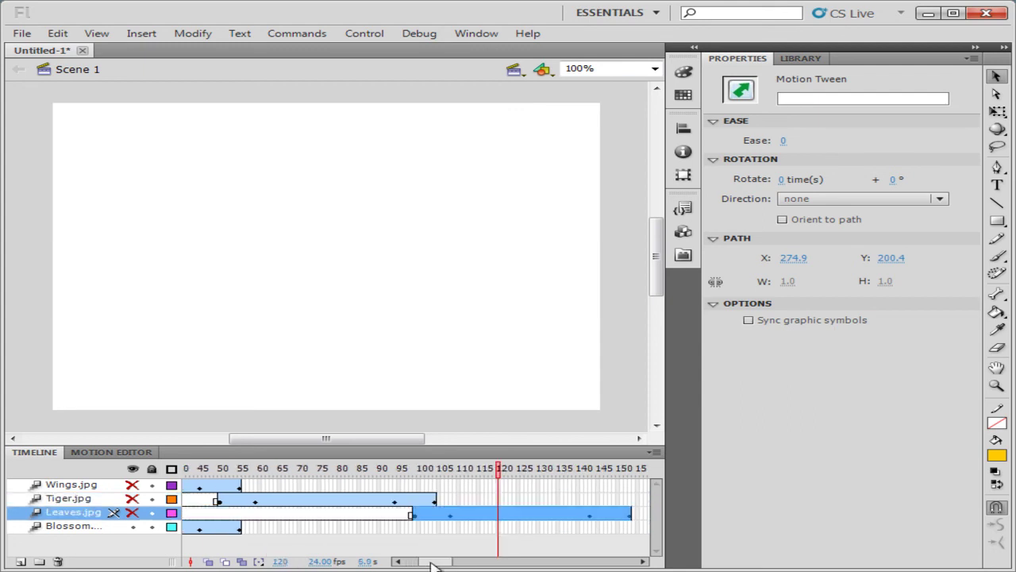
{"action": "left_click", "coordinate": [193, 529]}
{"action": "left_click_drag", "start_coordinate": [197, 534], "coordinate": [625, 535]}
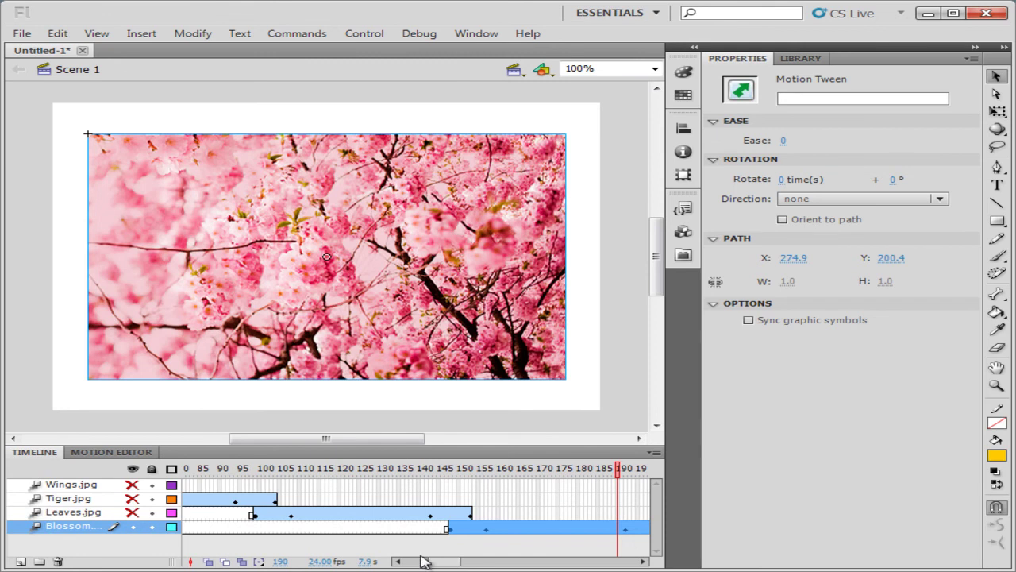
Make all four image layers visible and return the playhead to frame 1
{"action": "left_click_drag", "start_coordinate": [445, 563], "coordinate": [379, 563]}
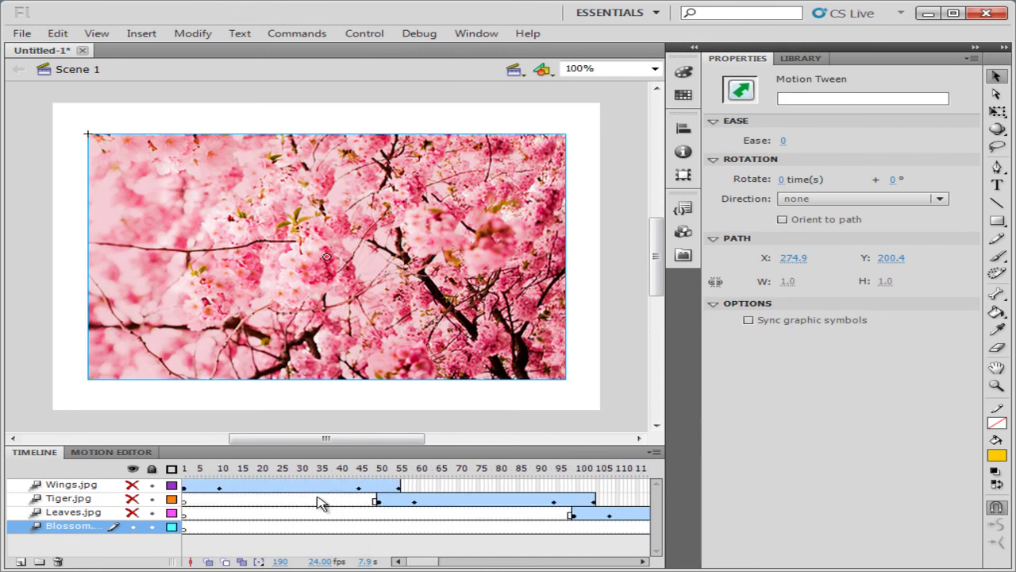
{"action": "left_click", "coordinate": [133, 469]}
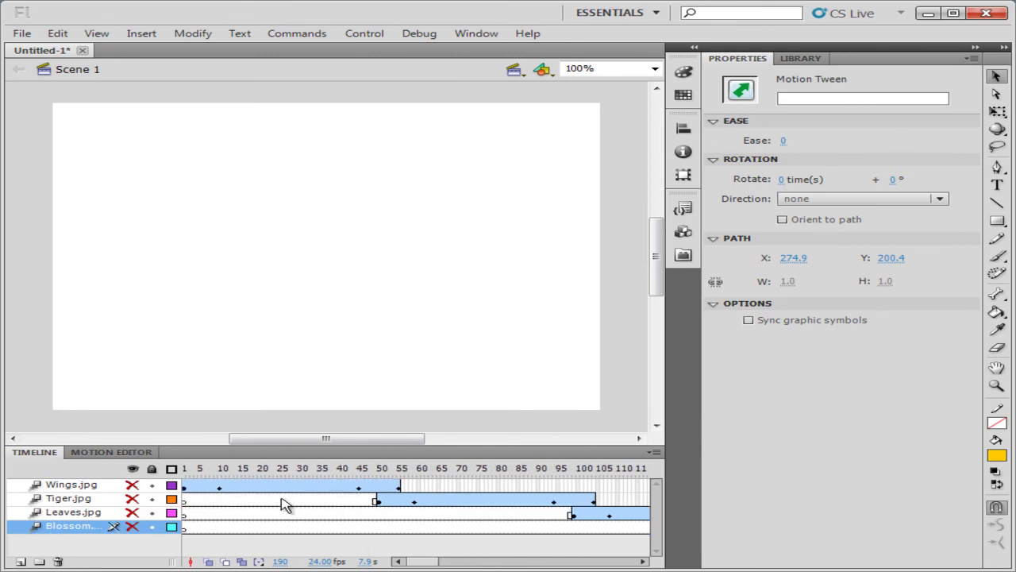
{"action": "left_click_drag", "start_coordinate": [187, 471], "coordinate": [165, 482]}
{"action": "left_click", "coordinate": [135, 470]}
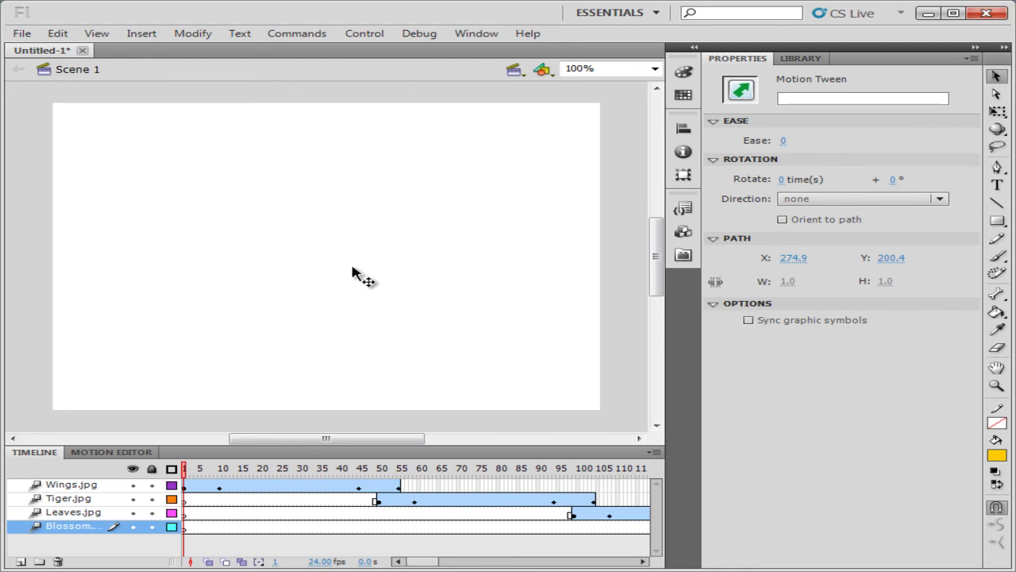
Test the movie in Flash Professional to preview the slideshow
{"action": "left_click", "coordinate": [366, 35]}
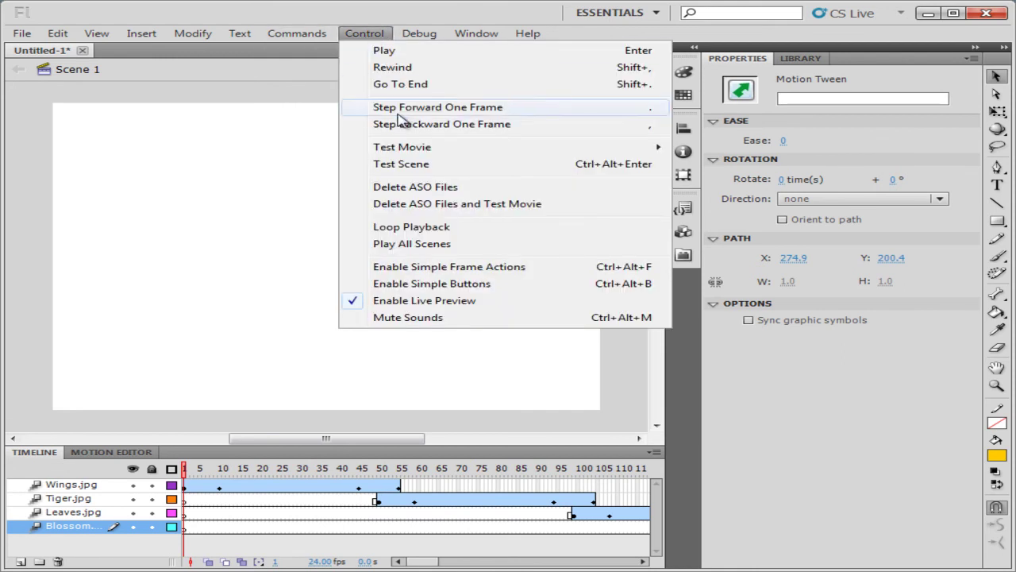
{"action": "mouse_move", "coordinate": [413, 153]}
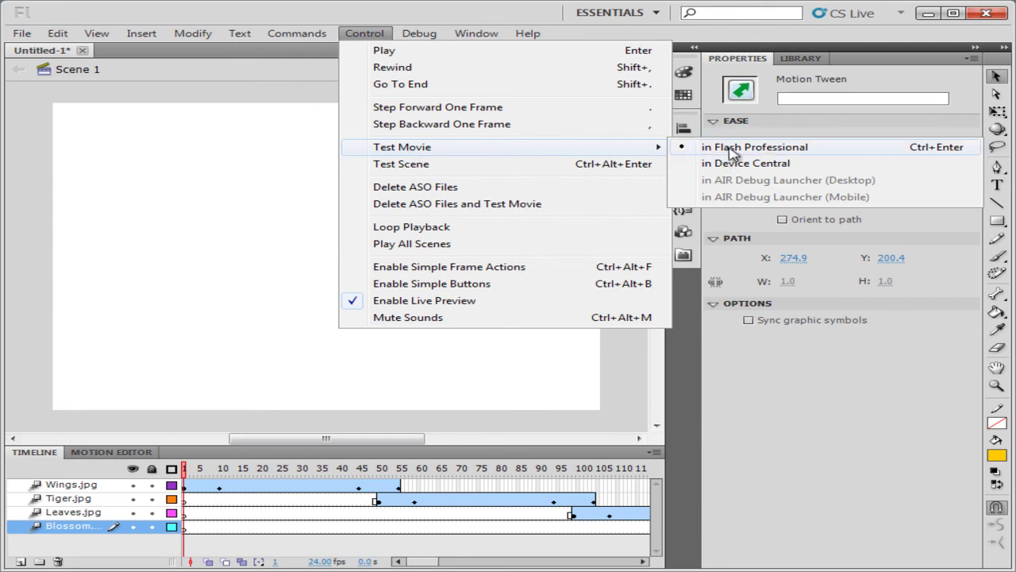
{"action": "left_click", "coordinate": [731, 151]}
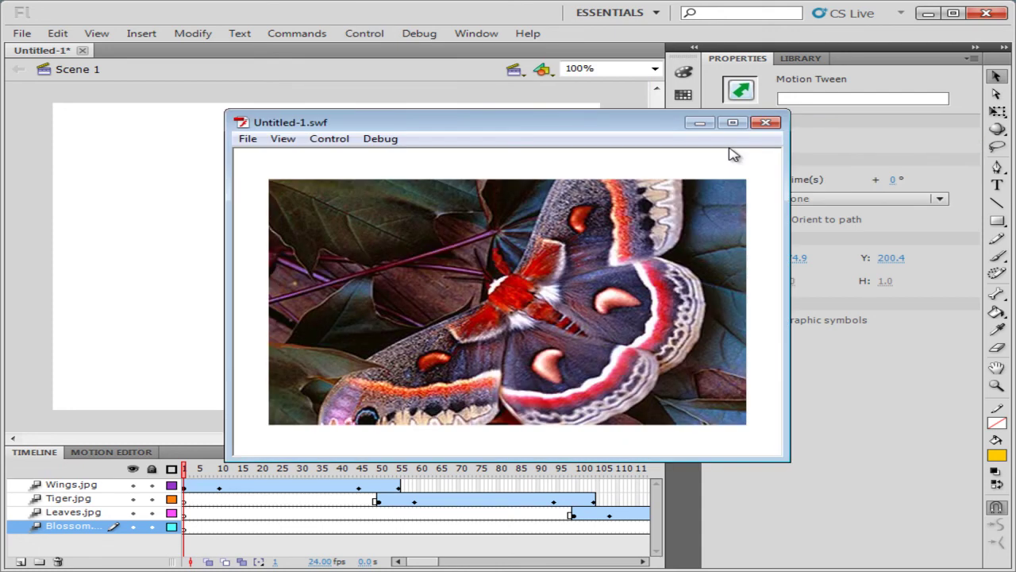